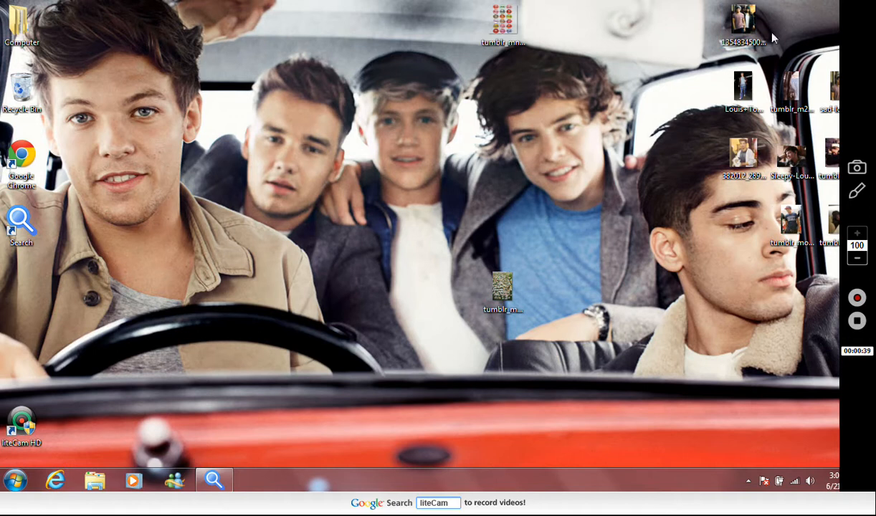
Step: Open the advanced Pixlr editor in the browser and create a blank image 1500 px wide and 2100 px high
left_click(213, 484)
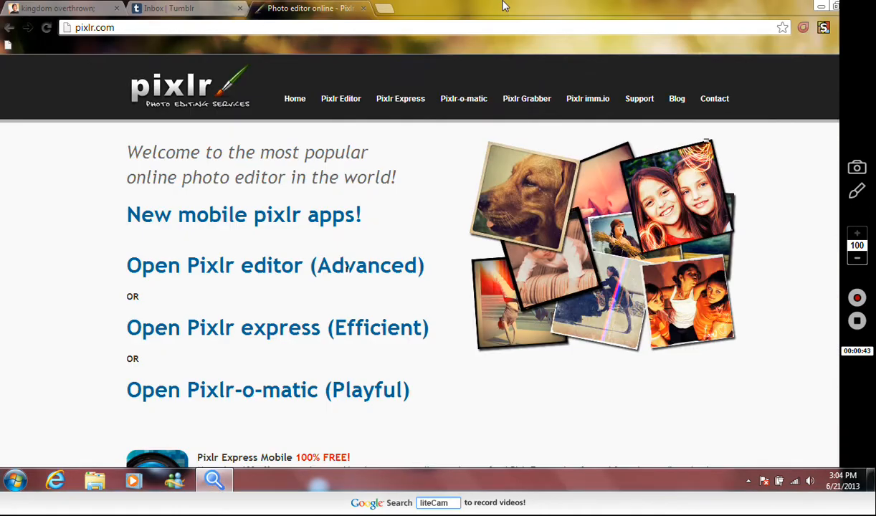
triple_click(356, 270)
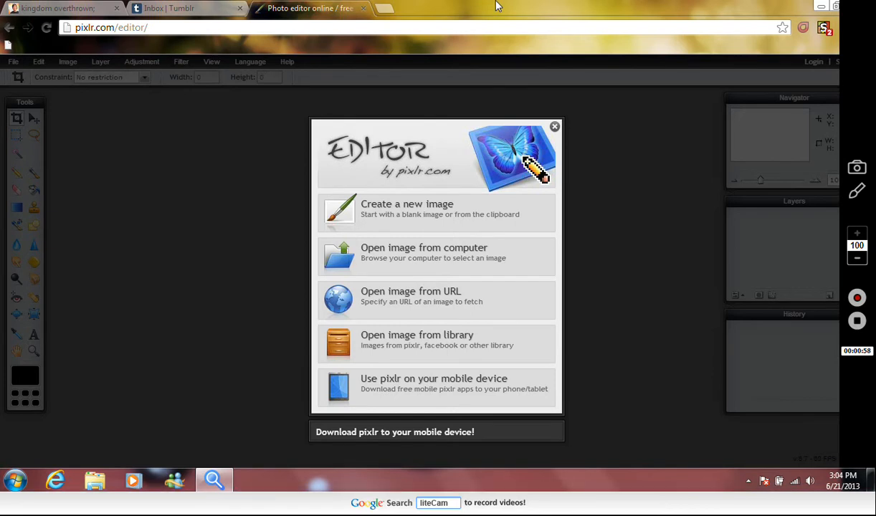
left_click(411, 217)
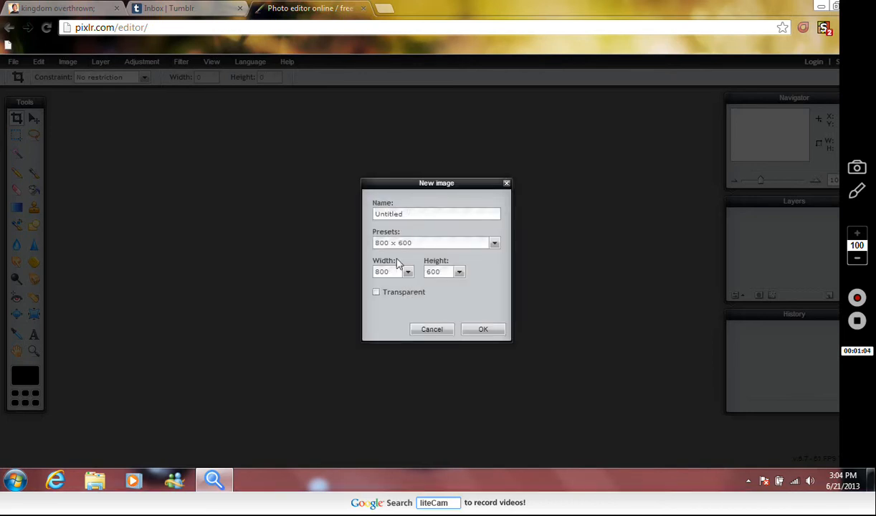
left_click(376, 272)
type("1500")
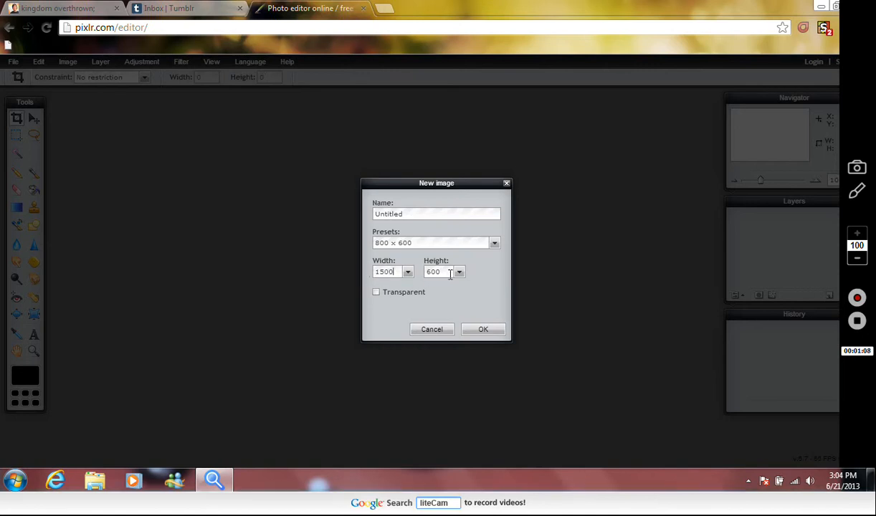
left_click(429, 272)
type("2100")
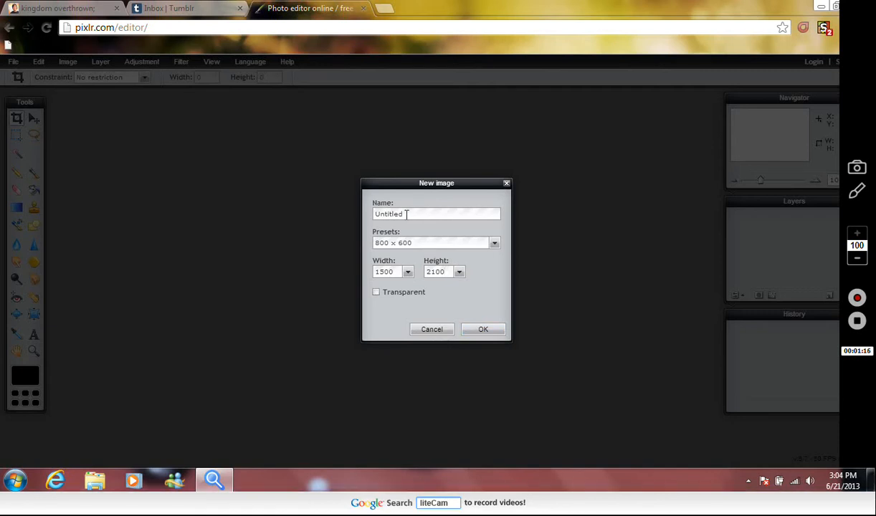
left_click(475, 331)
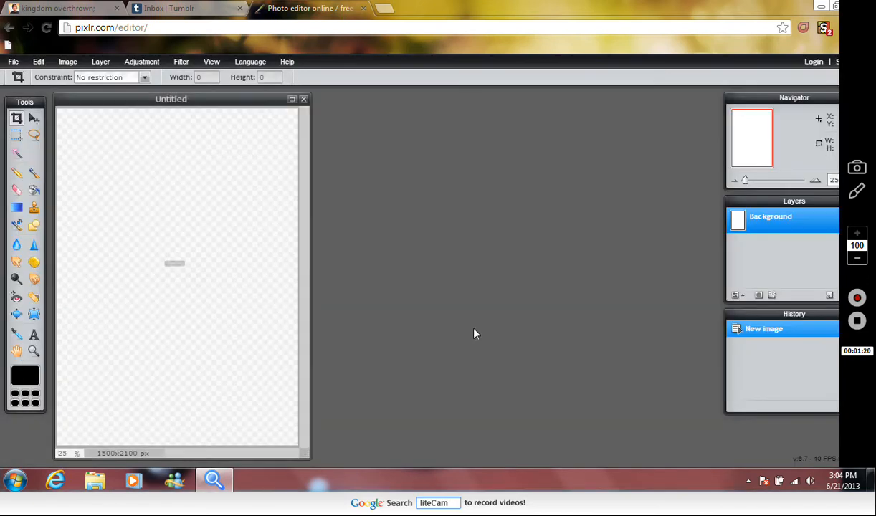
left_click(292, 99)
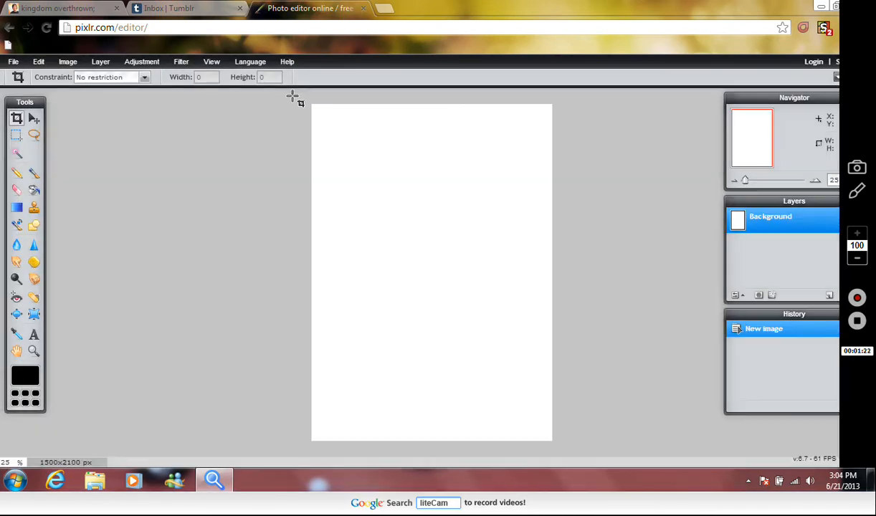
Step: Add the image tumblr_mcu47cxv571ry42voo1_500 from the Desktop as a new layer
left_click(104, 63)
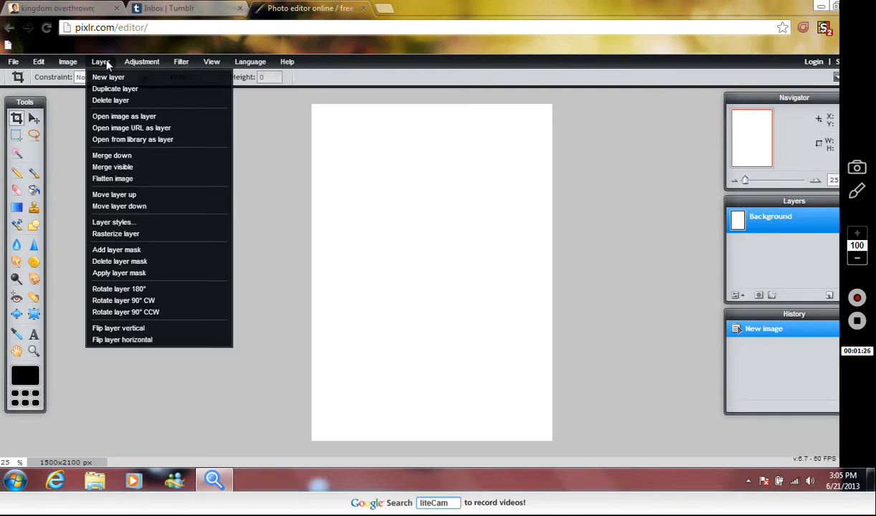
left_click(124, 119)
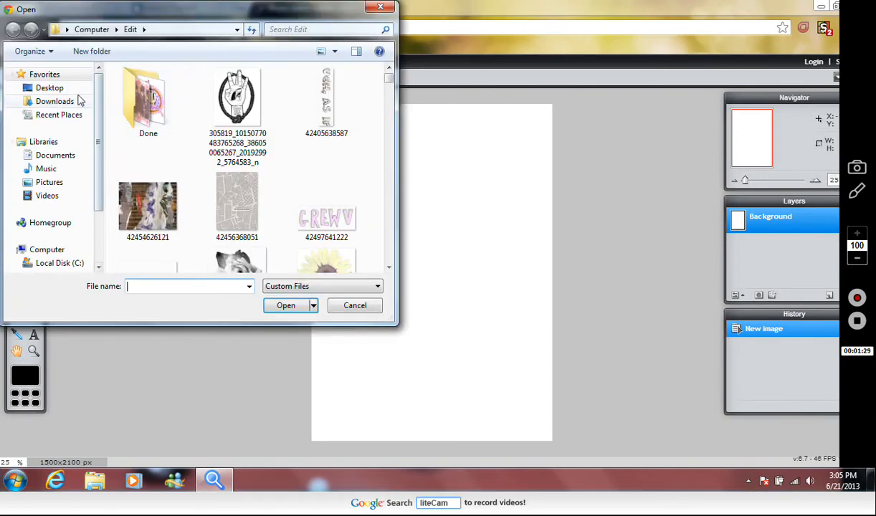
left_click(68, 91)
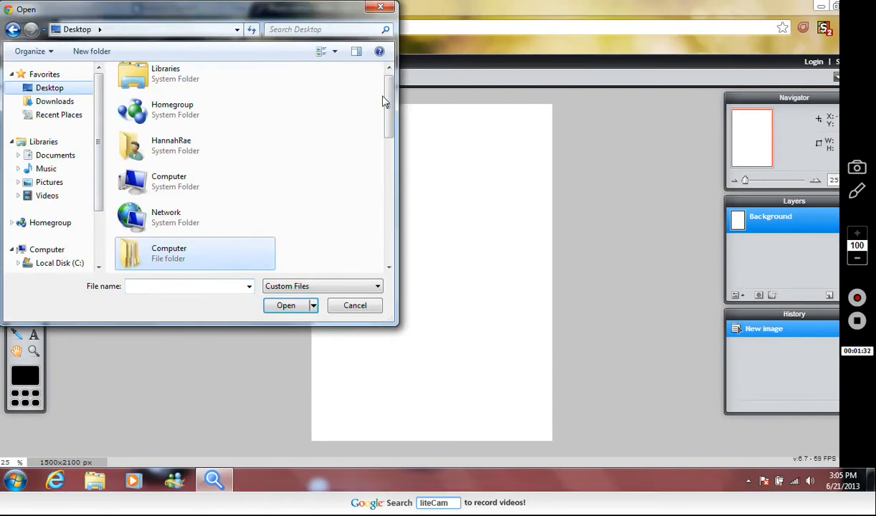
left_click_drag(388, 104, 388, 194)
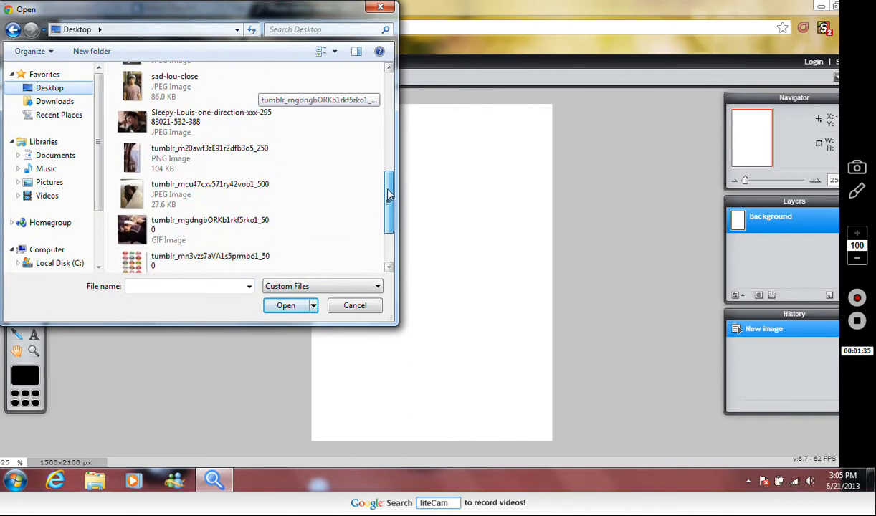
double_click(233, 194)
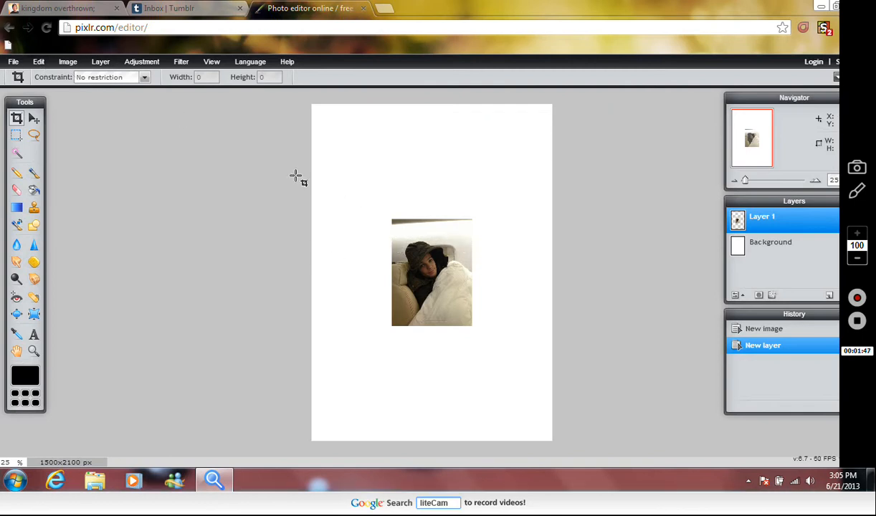
Step: Free transform the photo layer to about half the canvas width, place it in the canvas's lower-left corner and apply the changes
left_click(34, 119)
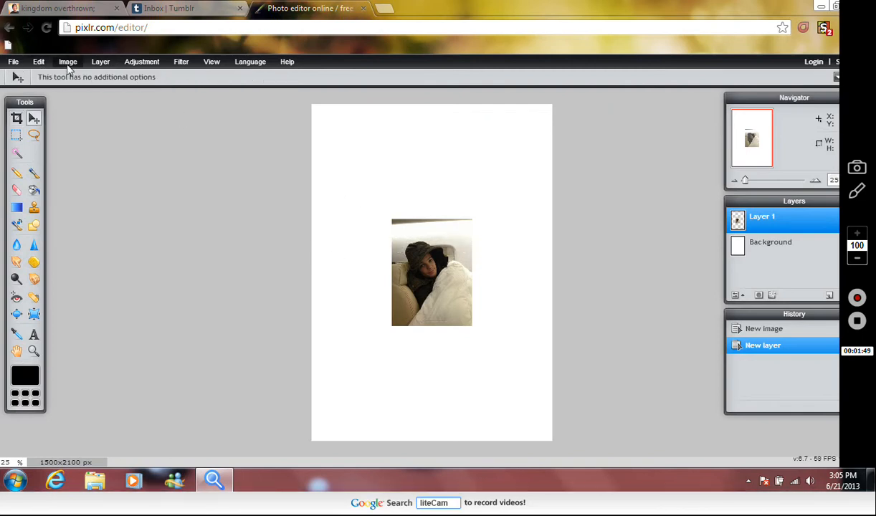
left_click(39, 61)
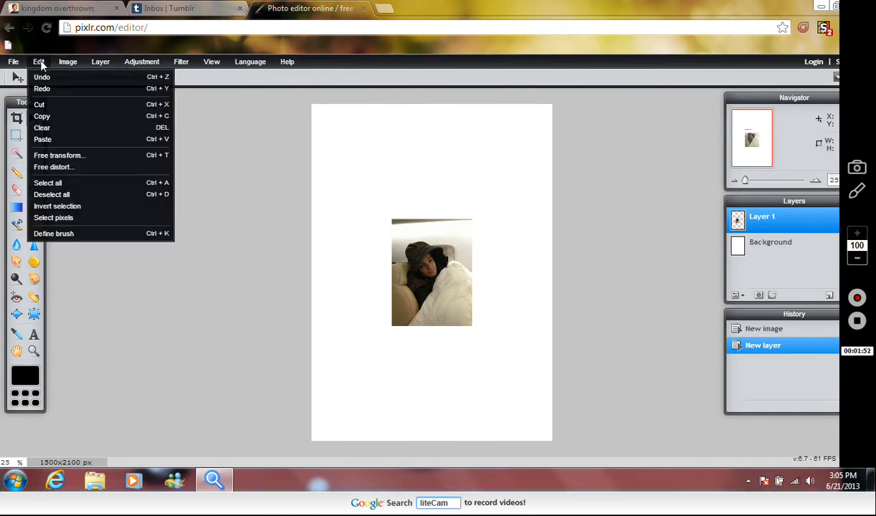
left_click(72, 156)
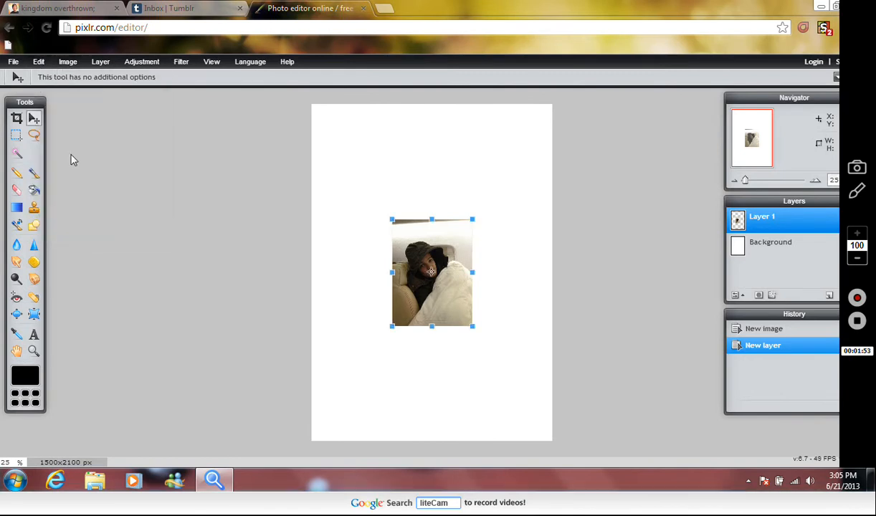
mouse_move(400, 227)
left_mouse_down()
mouse_move(402, 208)
mouse_move(386, 198)
mouse_move(408, 218)
left_mouse_up()
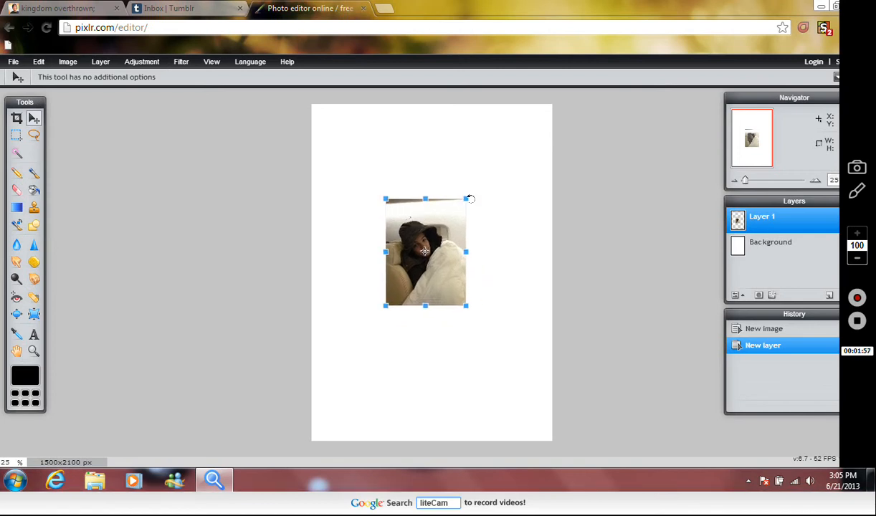
left_click_drag(469, 198, 489, 164)
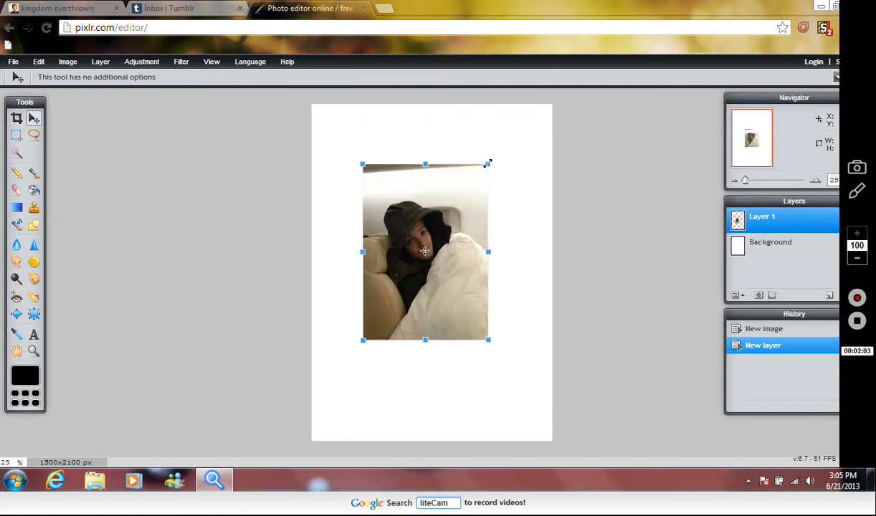
left_click_drag(471, 206, 414, 316)
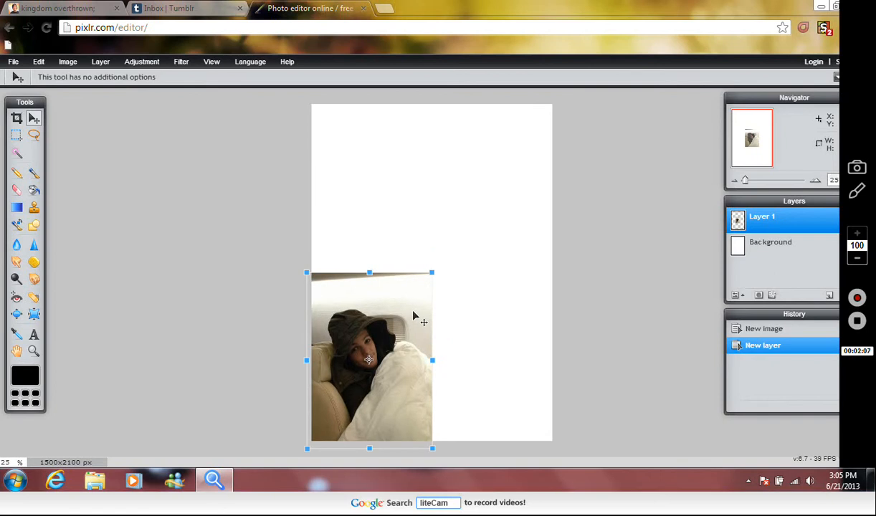
left_click(448, 299)
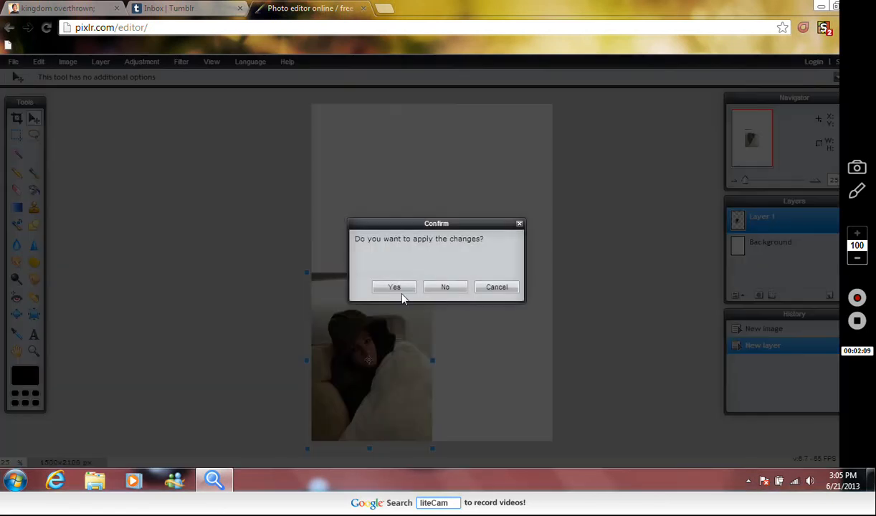
left_click(395, 289)
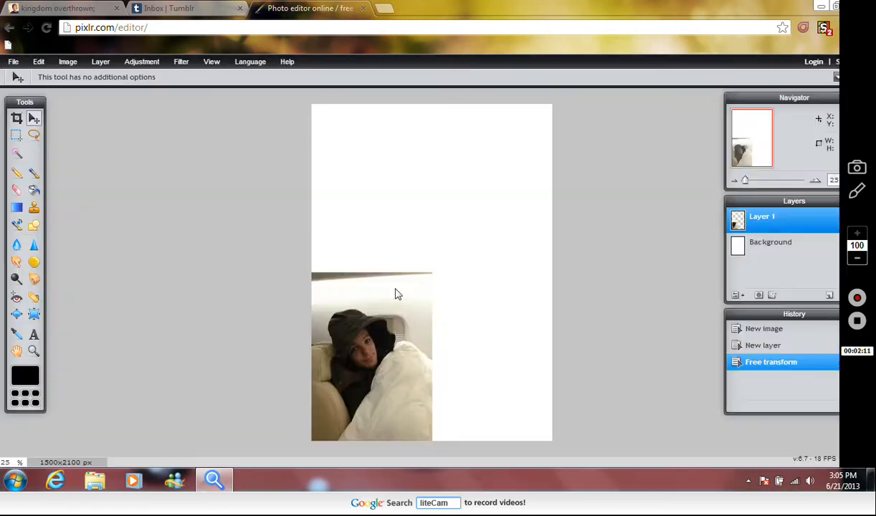
Step: Adjust the photo layer's Hue & Saturation with saturation 25 and lightness 4
left_click(146, 62)
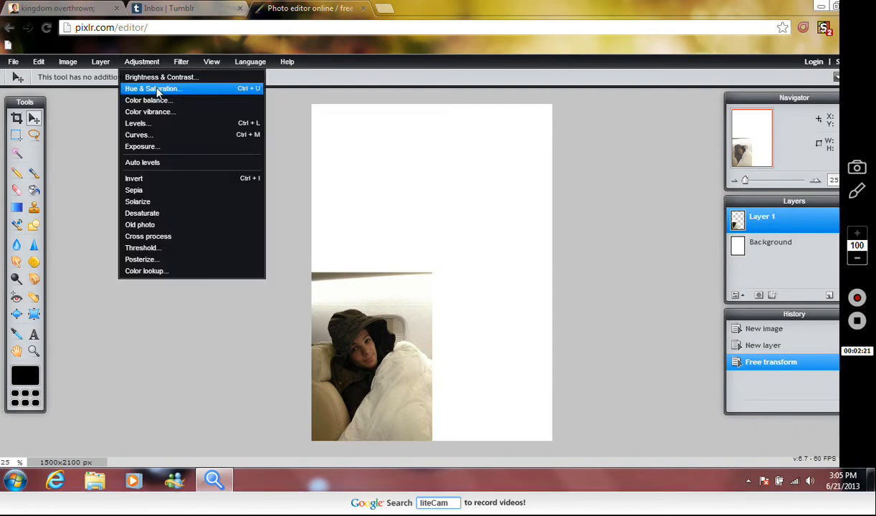
left_click(157, 89)
left_click_drag(439, 251, 454, 252)
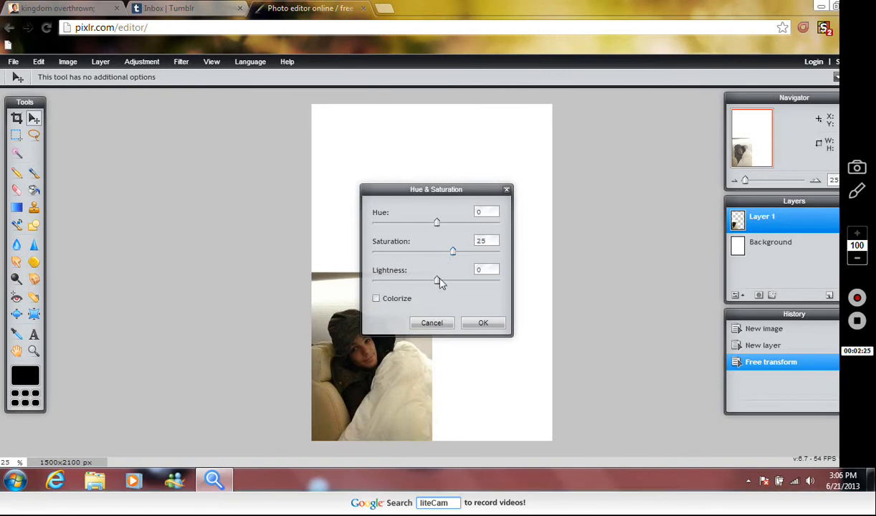
left_click(439, 282)
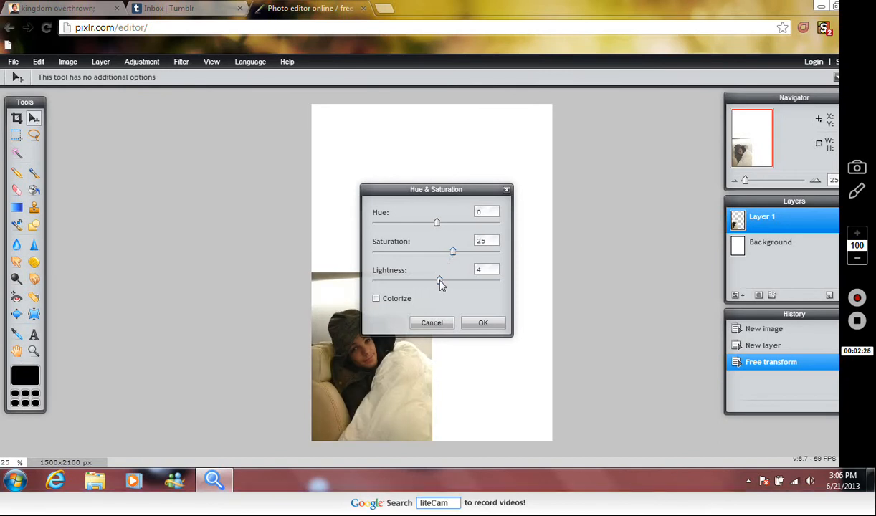
left_click(477, 326)
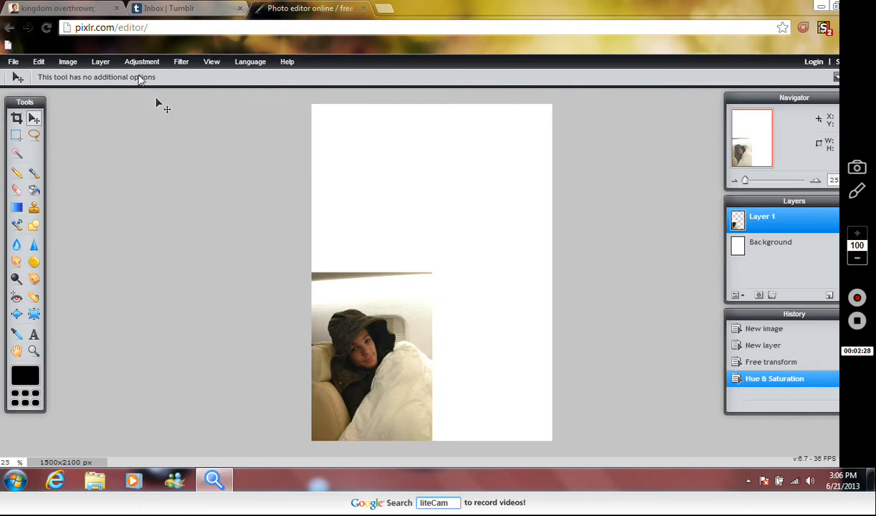
left_click(141, 62)
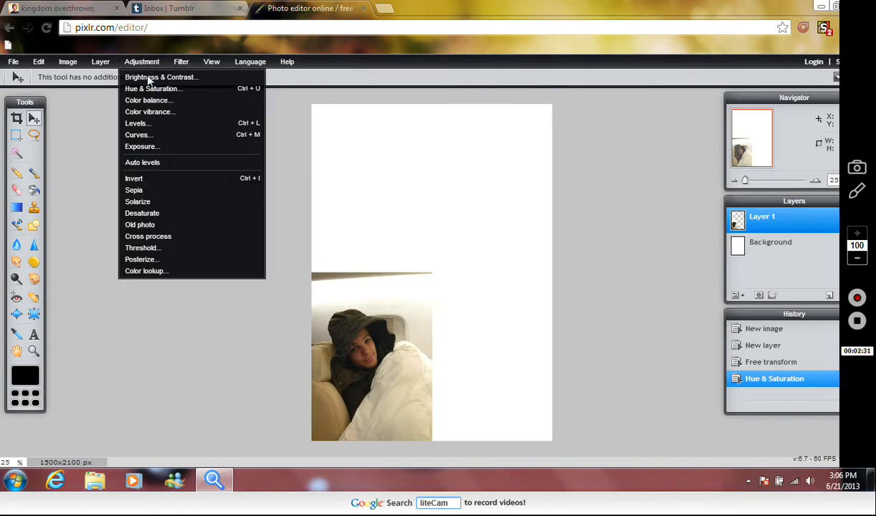
left_click(148, 79)
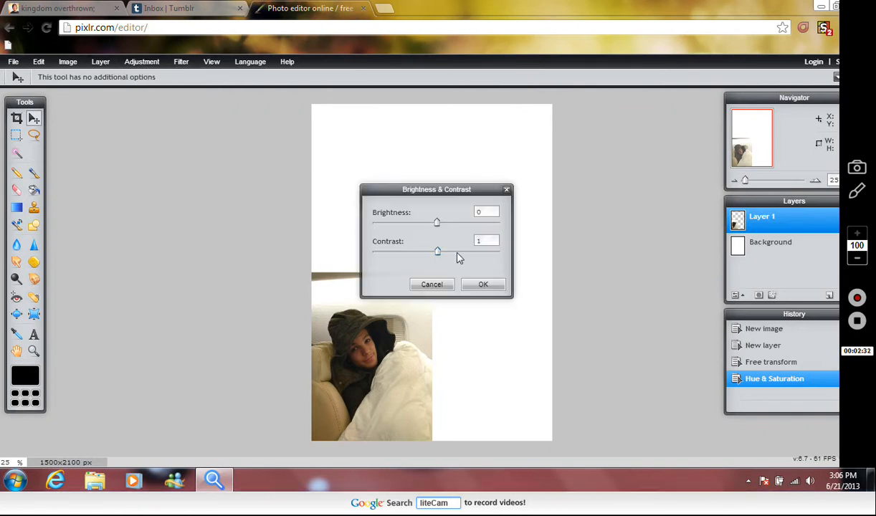
mouse_move(438, 251)
left_mouse_down()
mouse_move(454, 253)
mouse_move(428, 251)
left_mouse_up()
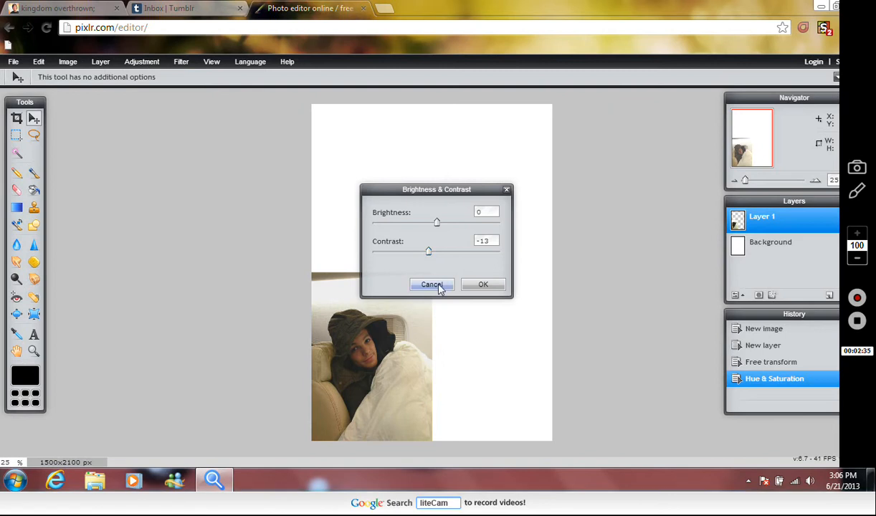
left_click(434, 285)
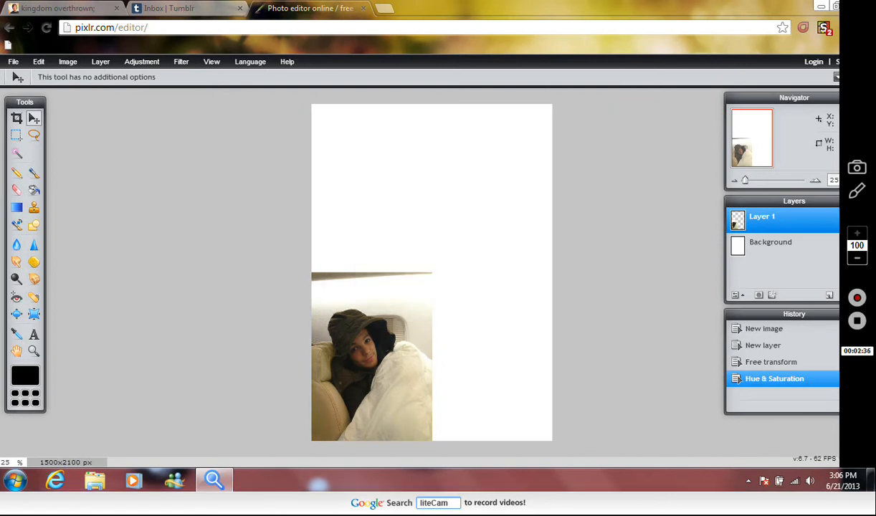
left_click(140, 63)
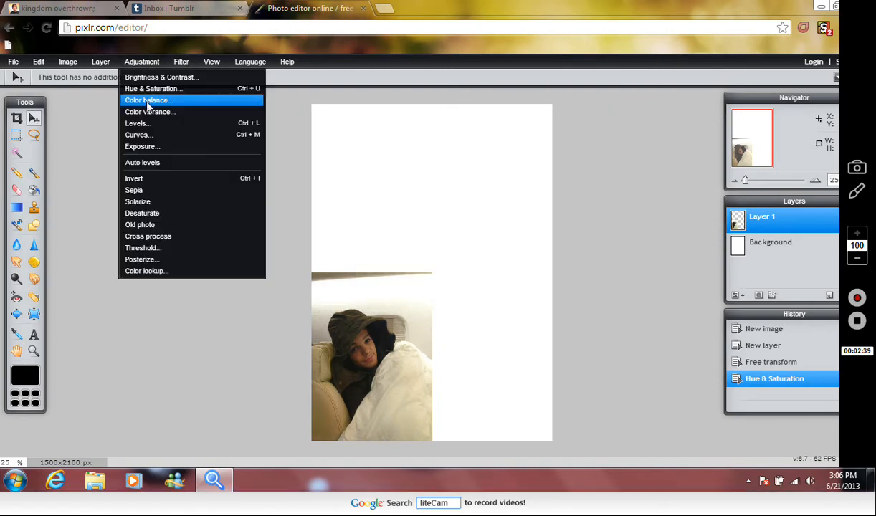
left_click(148, 102)
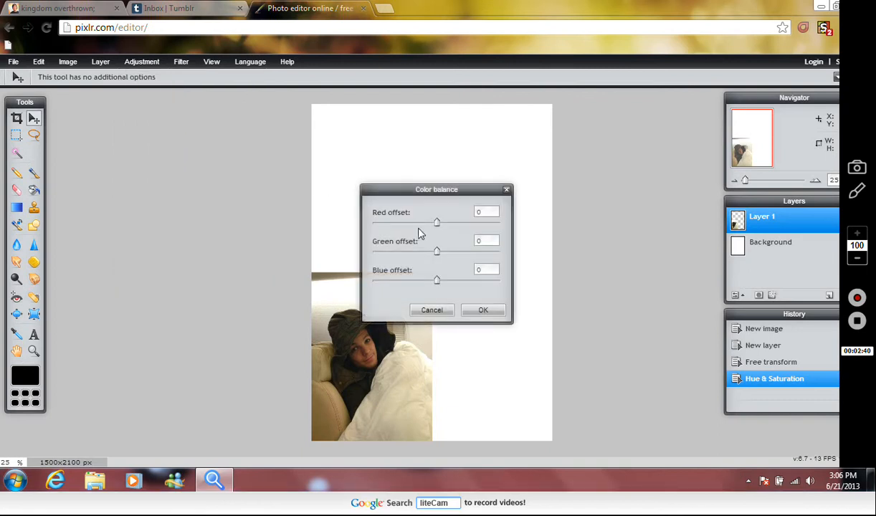
left_click_drag(437, 224, 466, 223)
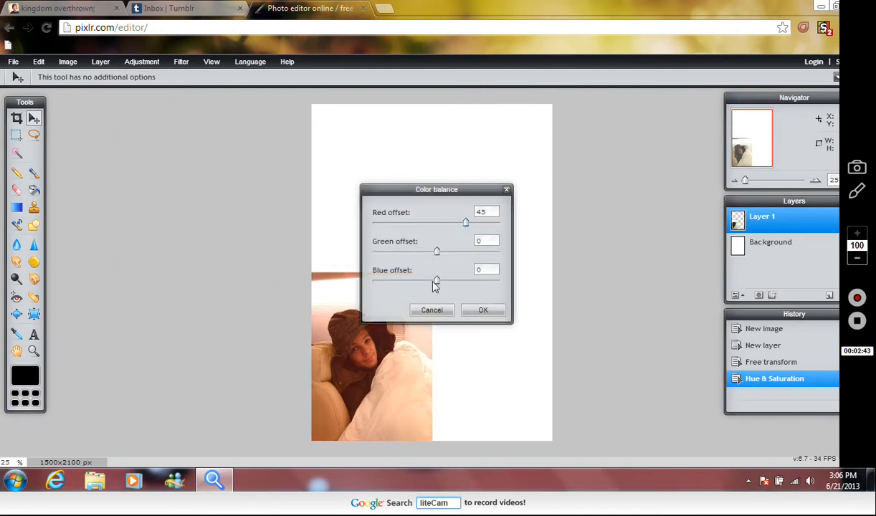
left_click_drag(437, 281, 477, 281)
left_click_drag(437, 252, 487, 252)
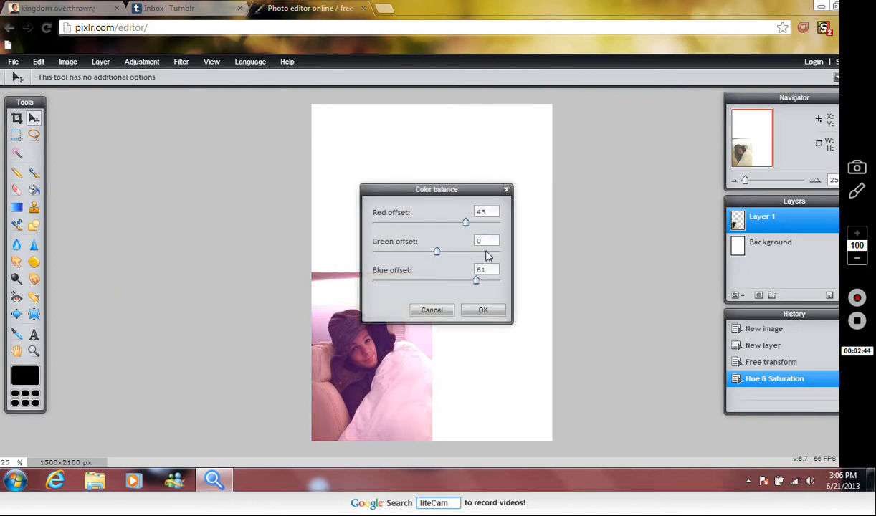
left_click(433, 311)
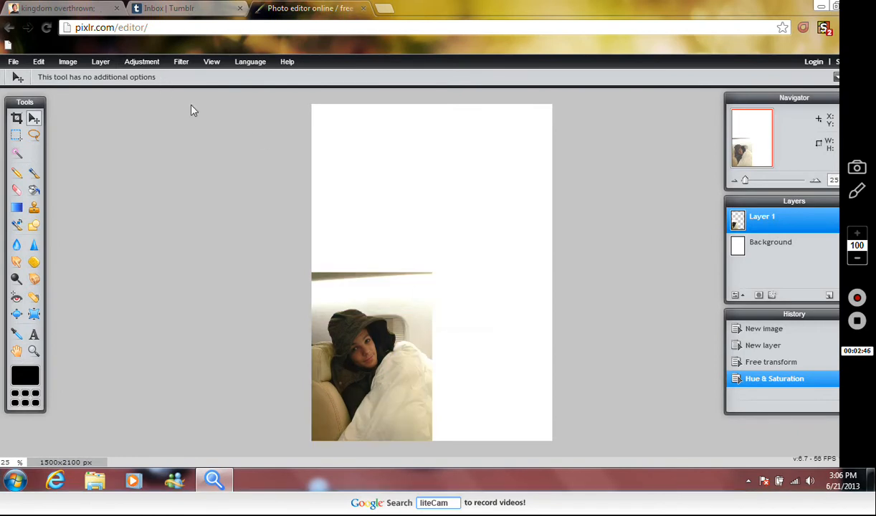
Step: Outline the background above and beside the person on Layer 1 with the polygonal lasso, clear it and deselect
left_click(35, 136)
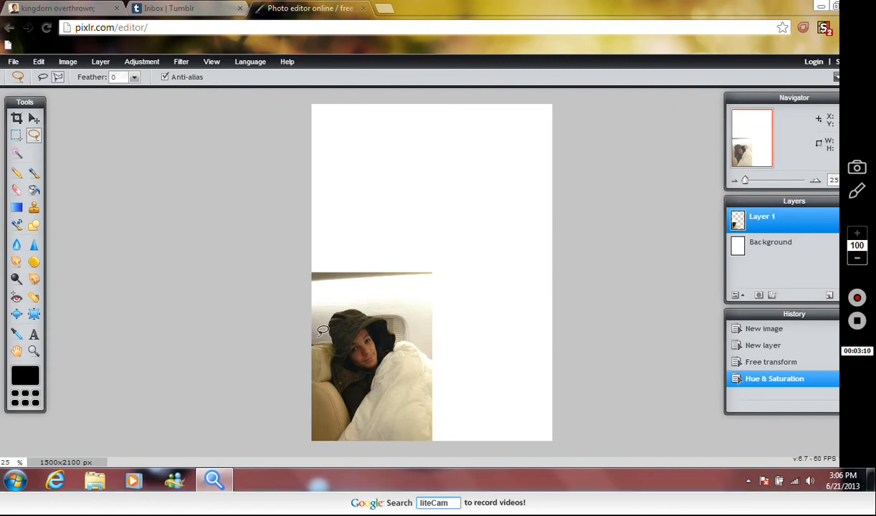
left_click(350, 304)
left_click_drag(419, 334, 443, 353)
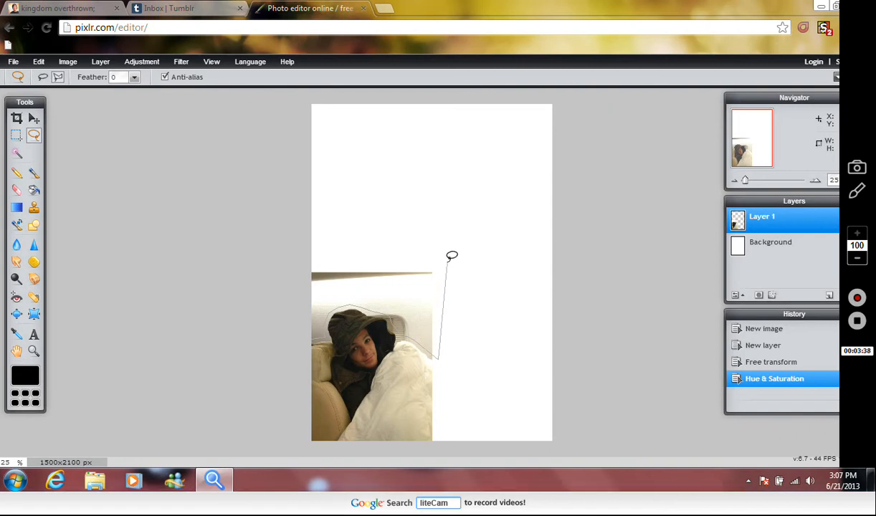
left_click(448, 248)
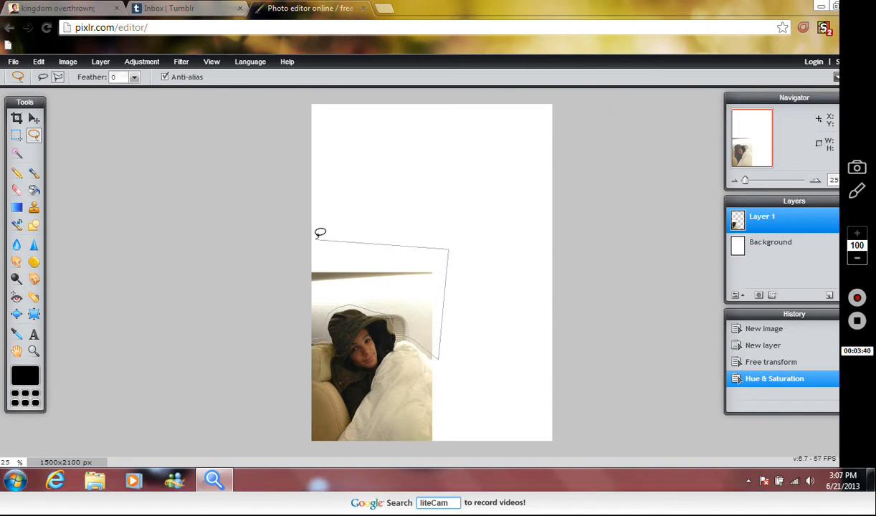
left_click(291, 256)
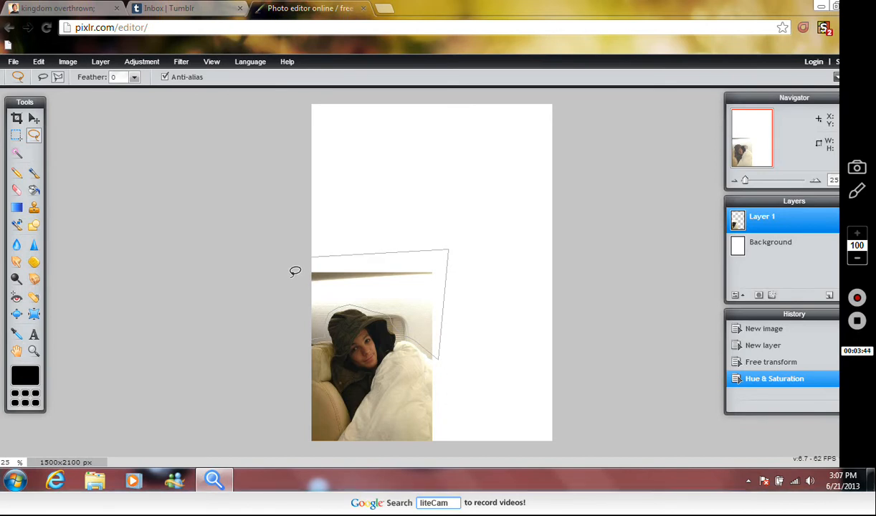
double_click(295, 272)
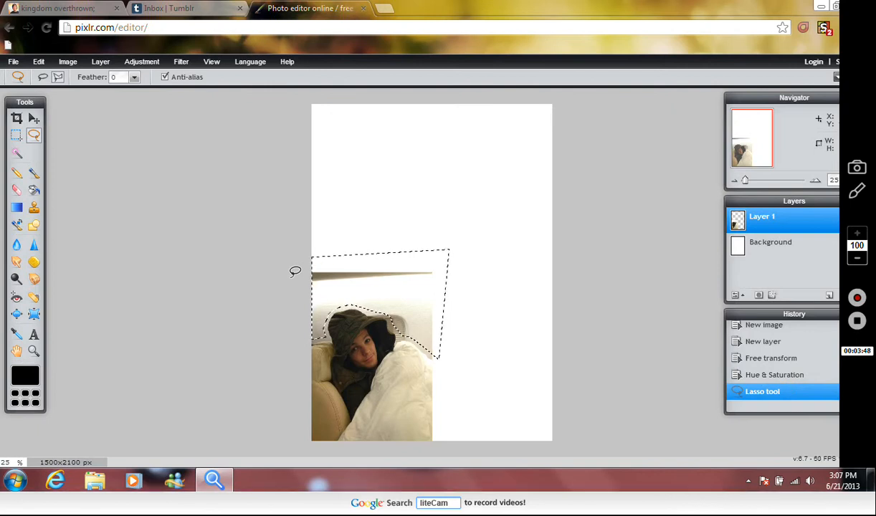
key("Delete")
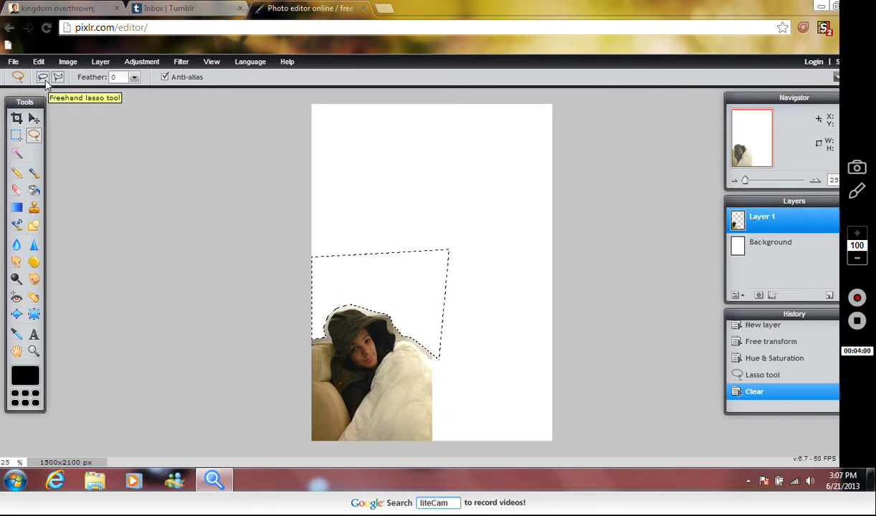
left_click(34, 120)
left_click(33, 135)
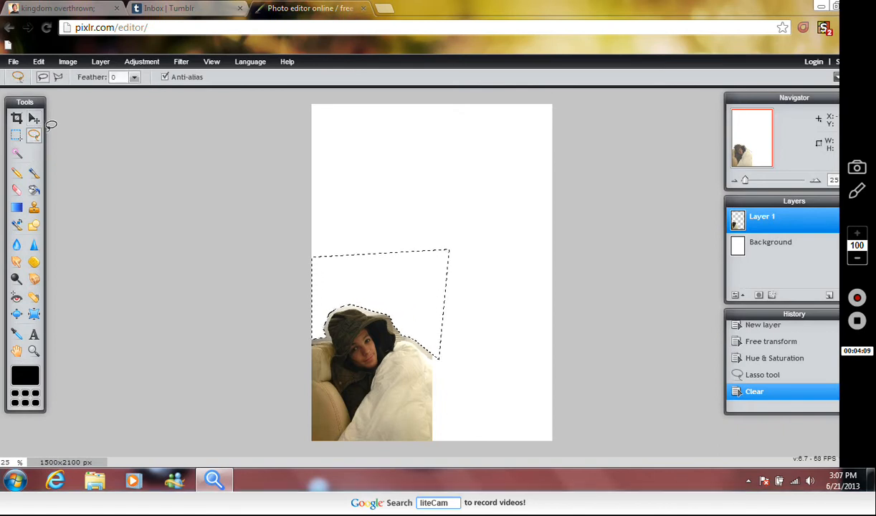
key("ctrl+d")
left_click(41, 124)
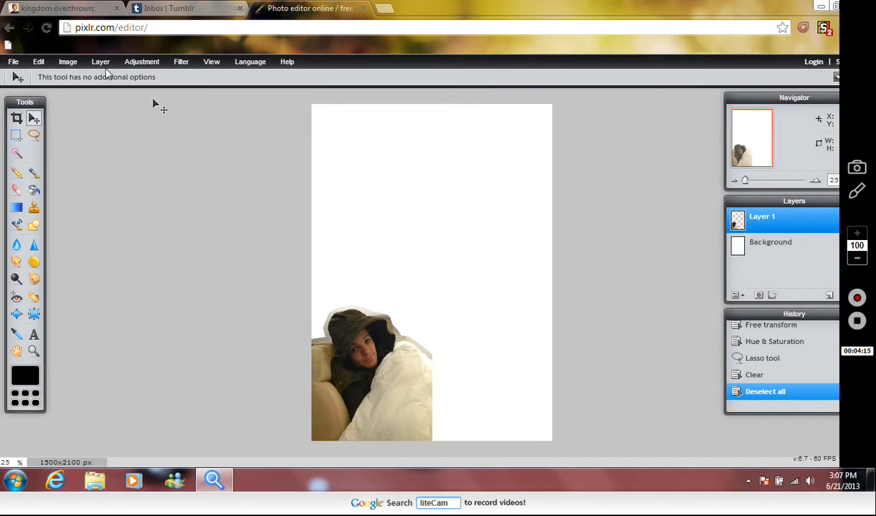
Step: Add the image sad-lou-close from the Desktop as a new layer
left_click(102, 66)
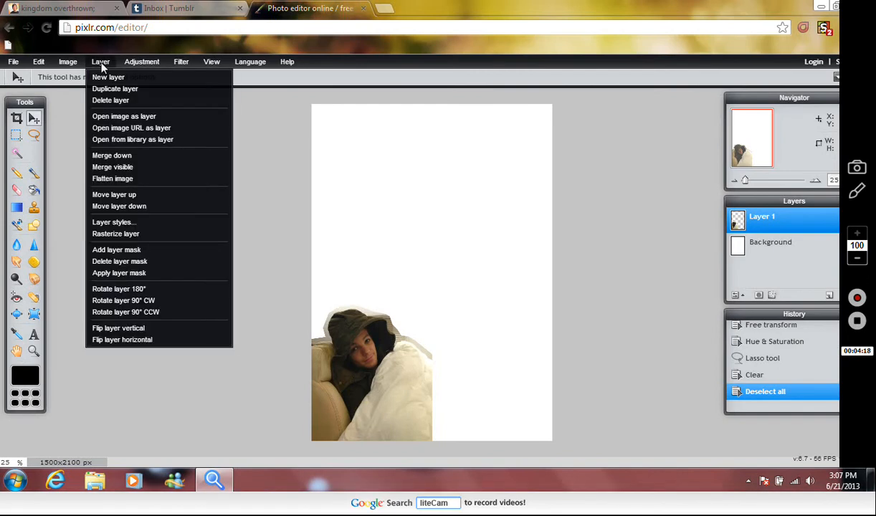
left_click(117, 117)
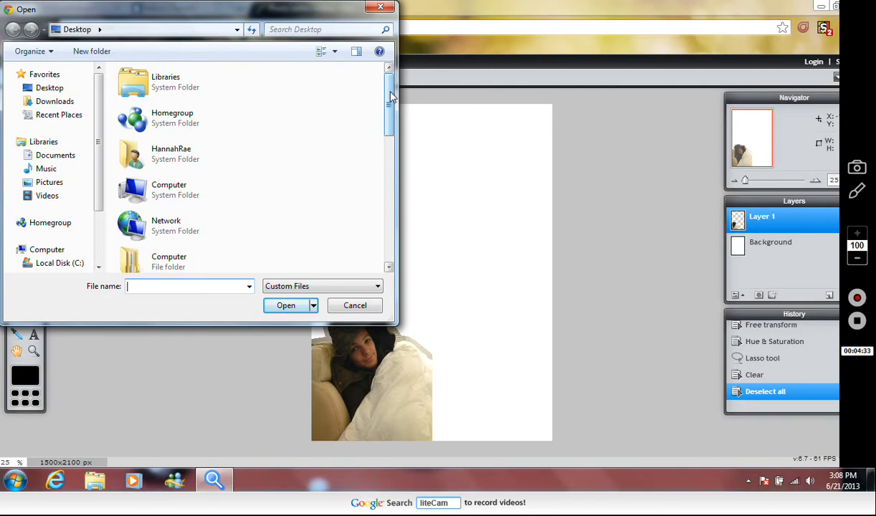
left_click_drag(391, 97, 387, 178)
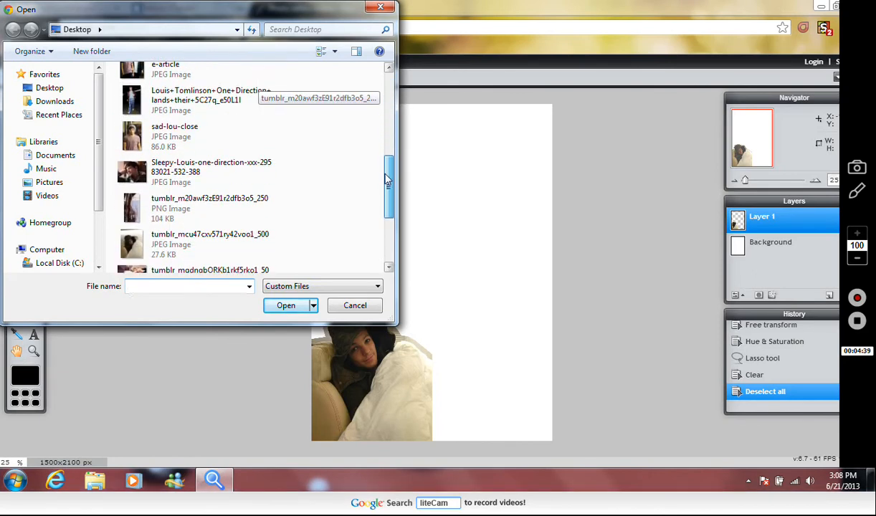
double_click(210, 151)
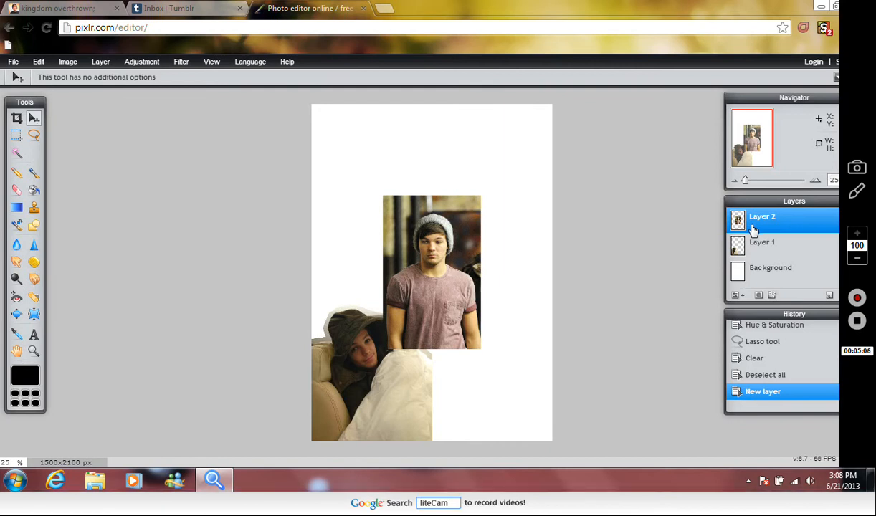
Step: Reorder Layer 2 below Layer 1 and move its photo to the canvas's left edge, behind the blanket cutout
left_click_drag(753, 228, 754, 262)
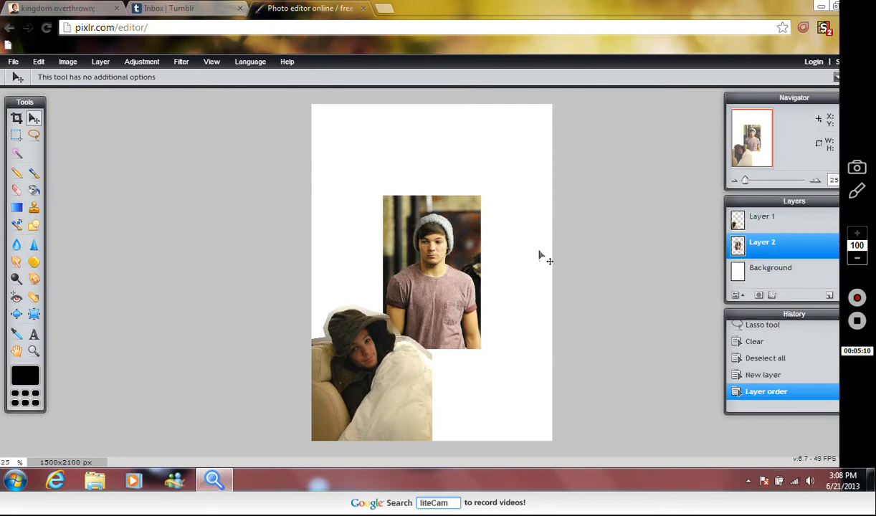
left_click_drag(475, 270, 405, 274)
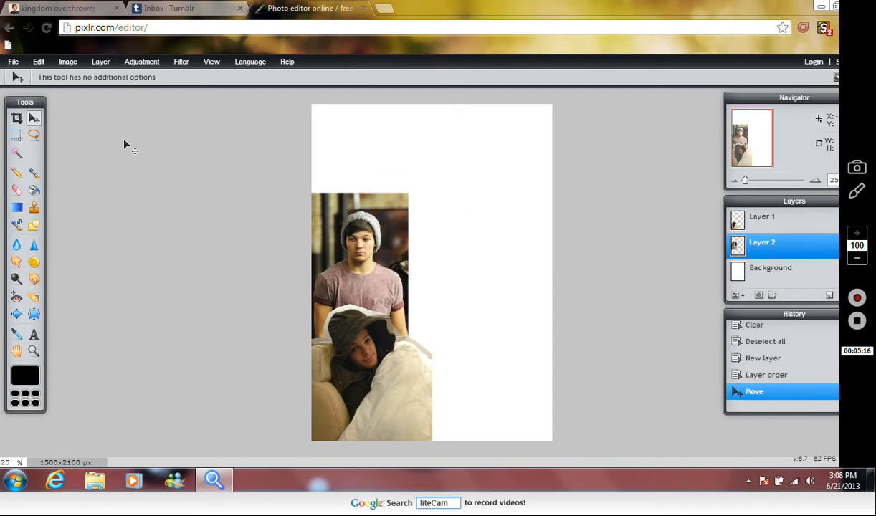
Step: Try to select the background around the standing person on Layer 2 with a polygonal lasso outline
left_click(34, 136)
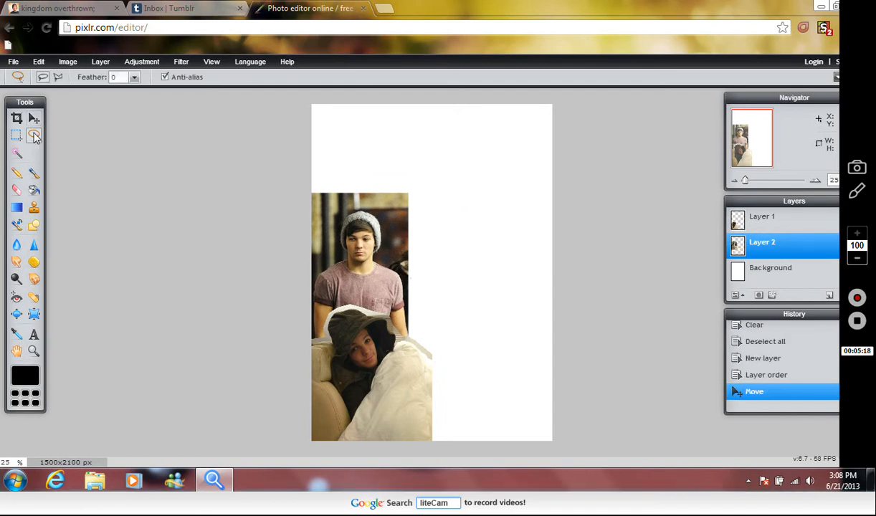
left_click(58, 77)
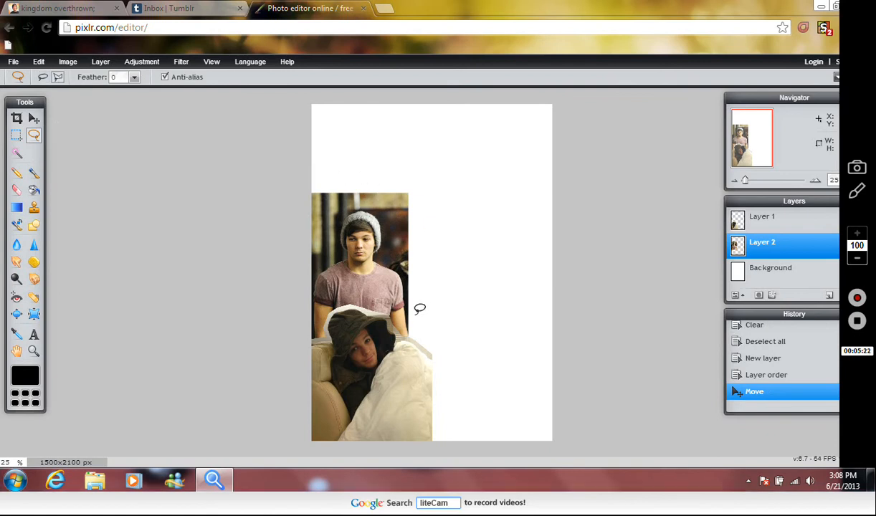
left_click(414, 314)
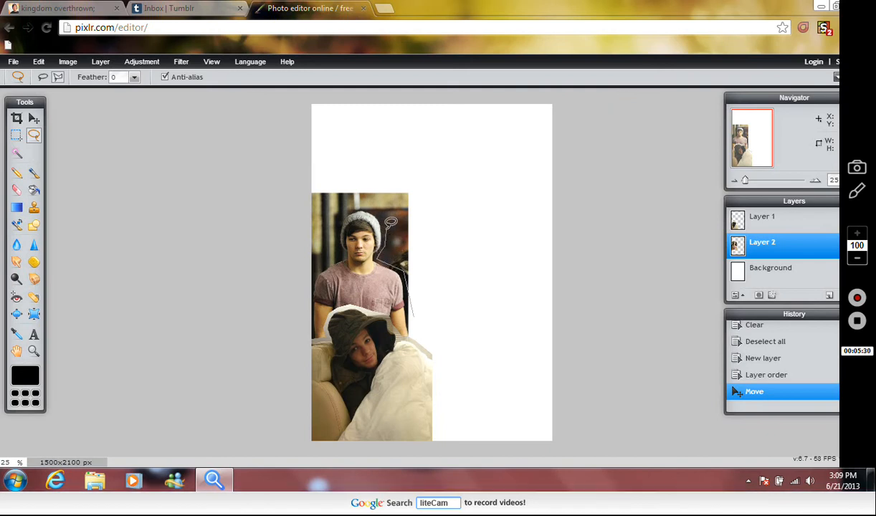
left_click(344, 214)
left_click(335, 230)
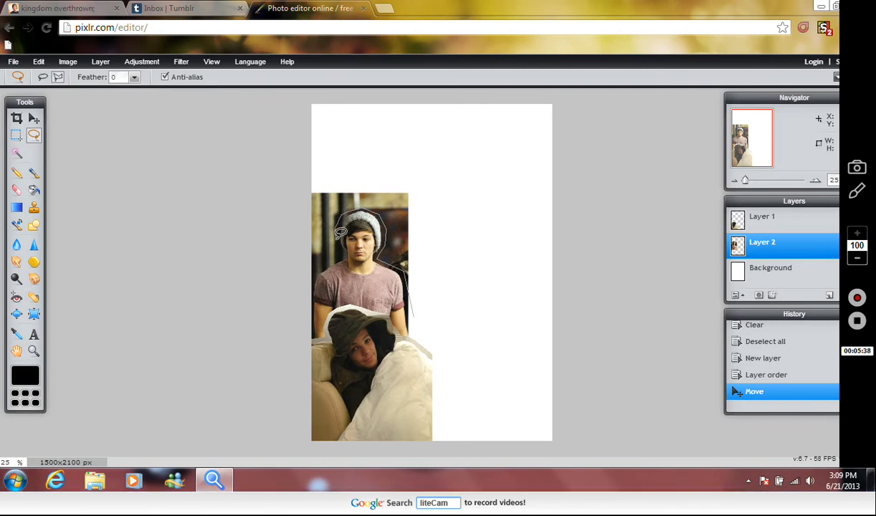
left_click(338, 243)
left_click(303, 275)
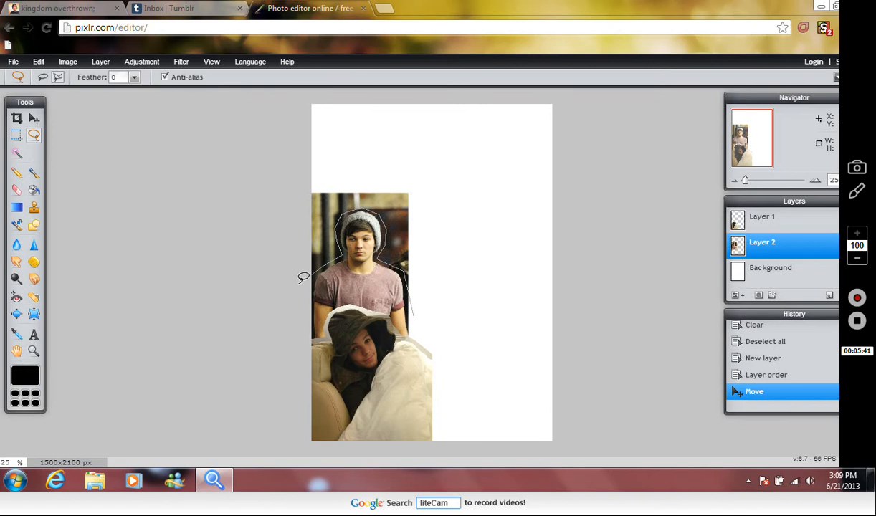
left_click(302, 180)
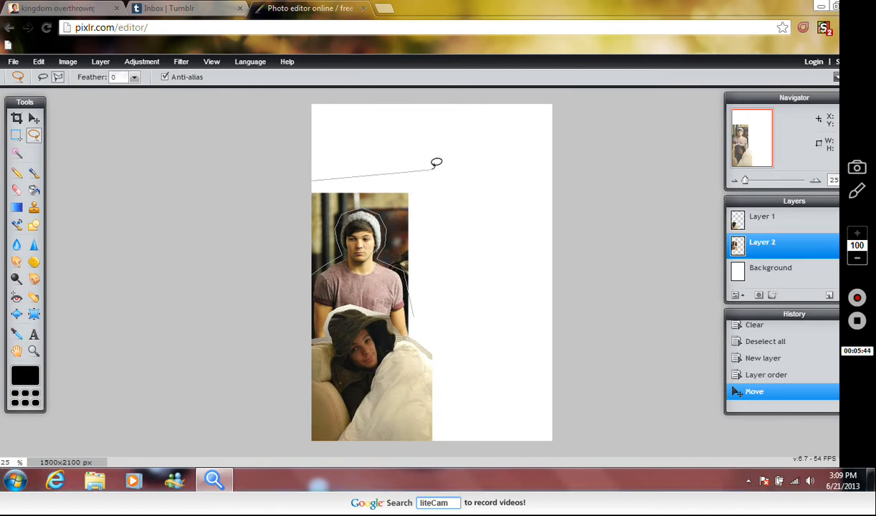
left_click(433, 170)
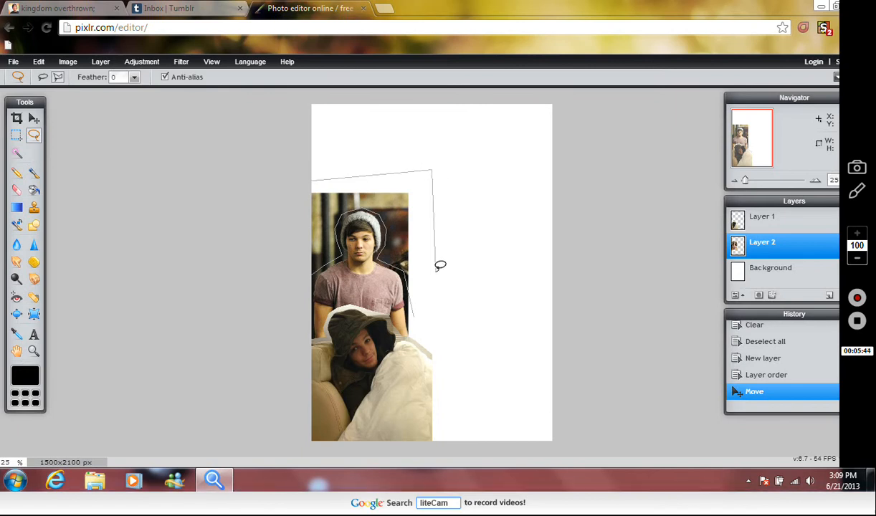
double_click(442, 318)
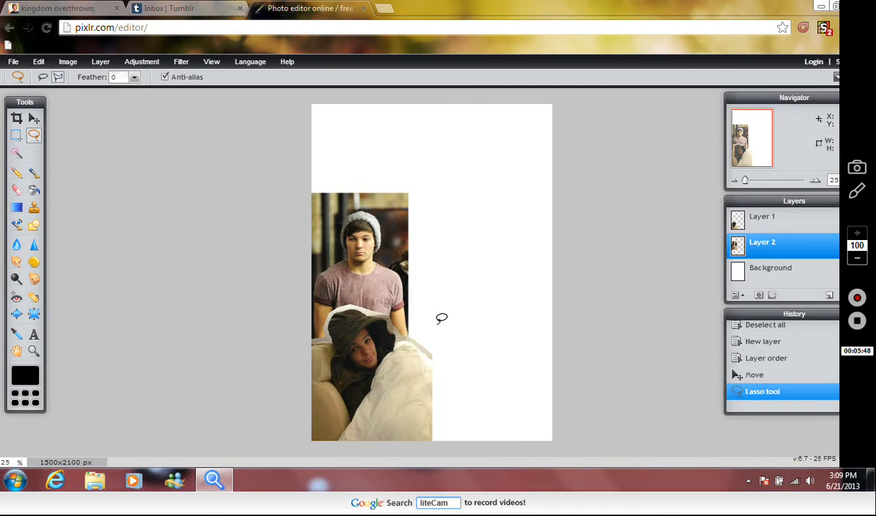
Step: Outline the background around the standing person's head and shoulders on Layer 2 with the polygonal lasso, clear it and deselect
left_click(438, 323)
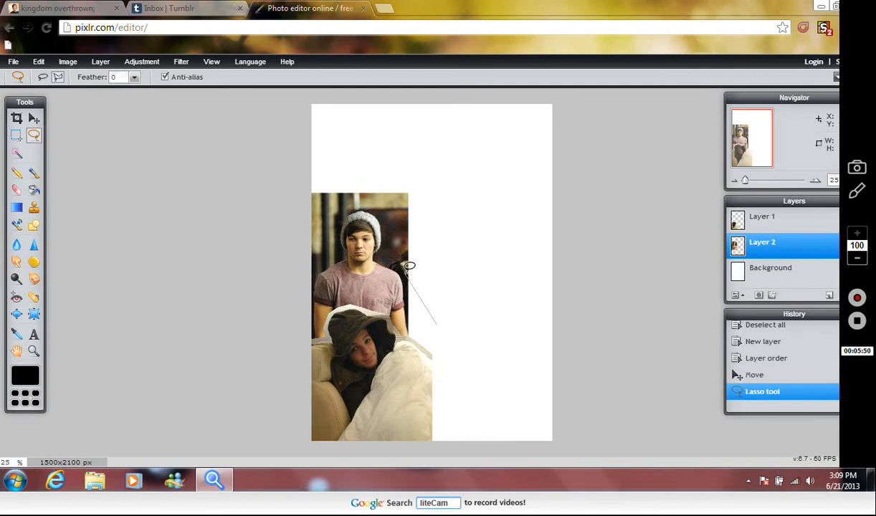
left_click(405, 269)
mouse_move(382, 252)
left_mouse_down()
mouse_move(377, 223)
mouse_move(387, 214)
mouse_move(367, 200)
mouse_move(335, 208)
mouse_move(345, 244)
mouse_move(324, 239)
mouse_move(294, 267)
mouse_move(296, 229)
left_mouse_up()
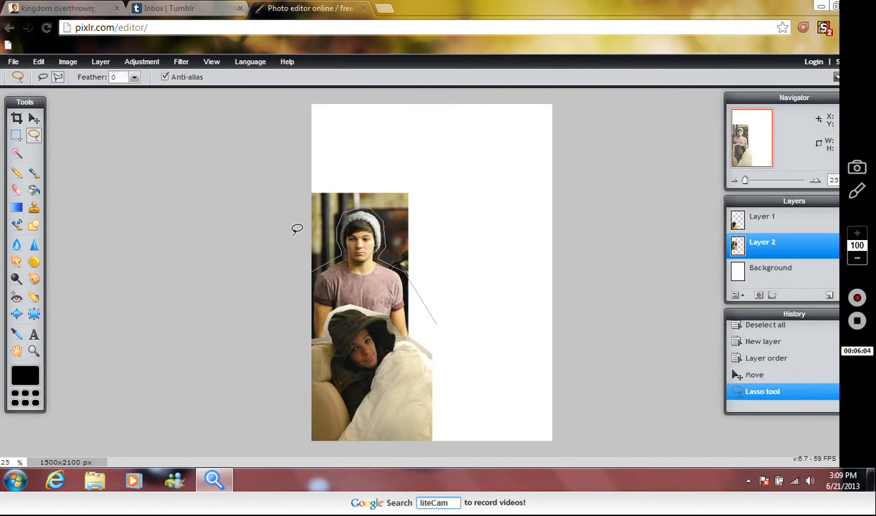
mouse_move(297, 194)
left_mouse_down()
mouse_move(338, 170)
mouse_move(447, 175)
mouse_move(445, 252)
left_mouse_up()
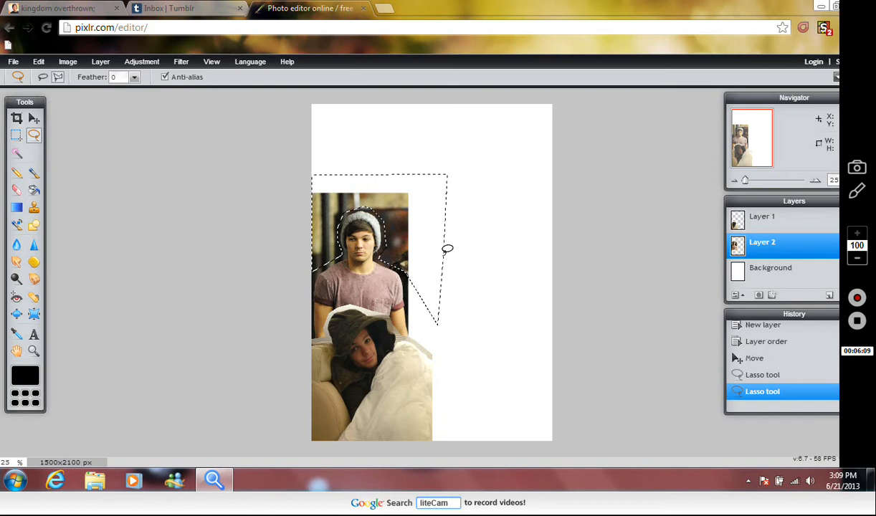
key("Delete")
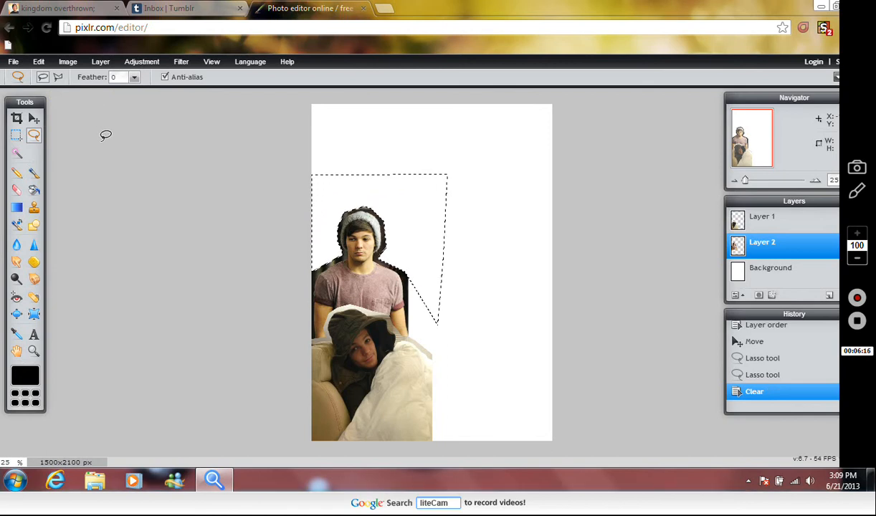
key("ctrl+d")
left_click(33, 118)
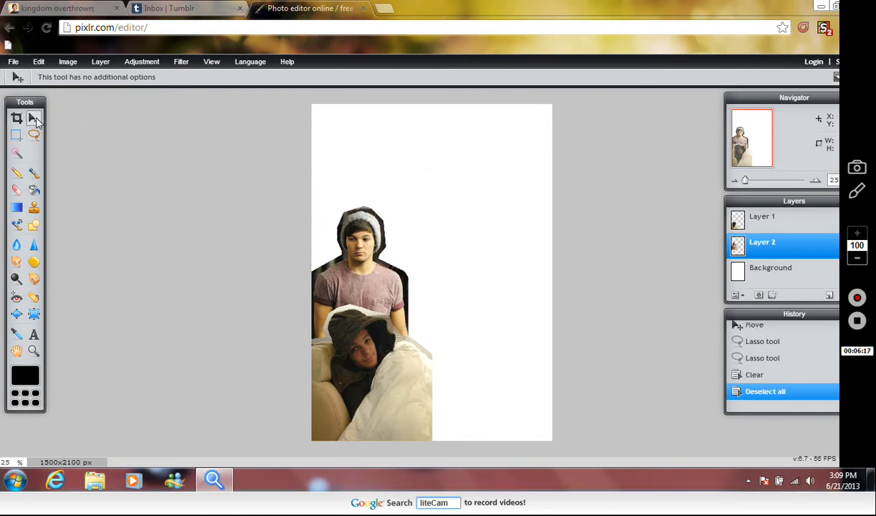
Step: Undo the deselection and the background clearing on Layer 2, and redo both
left_click(39, 63)
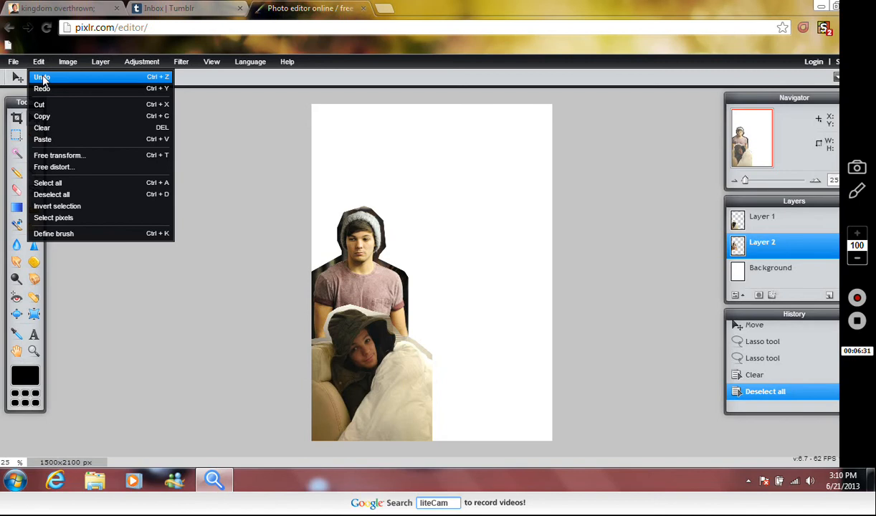
left_click(42, 79)
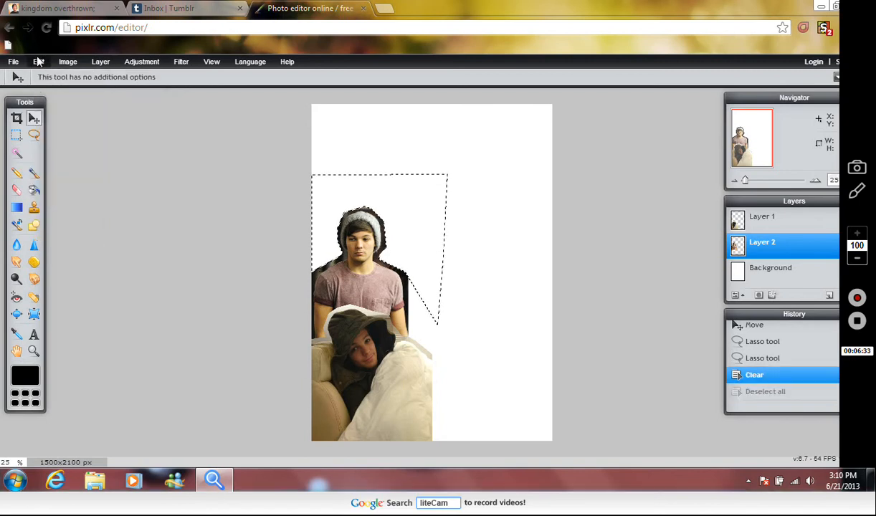
left_click(38, 62)
left_click(43, 79)
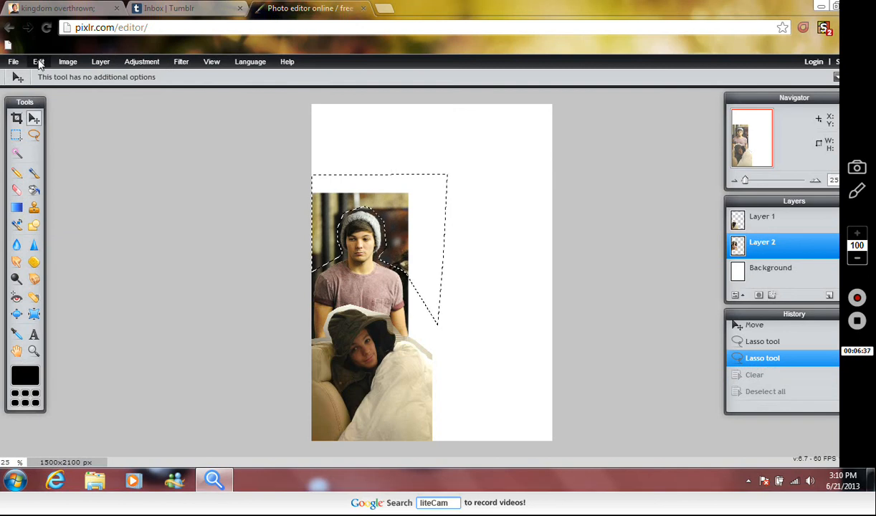
left_click(38, 62)
left_click(41, 86)
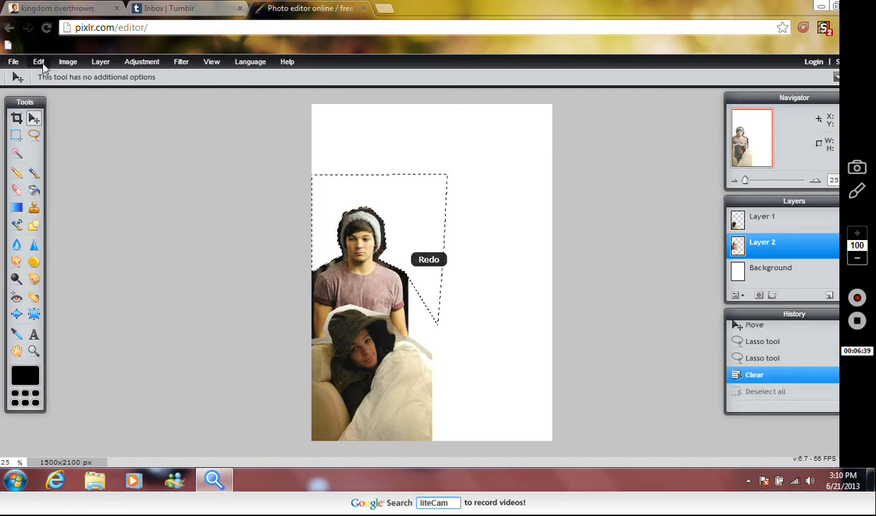
left_click(38, 61)
left_click(41, 86)
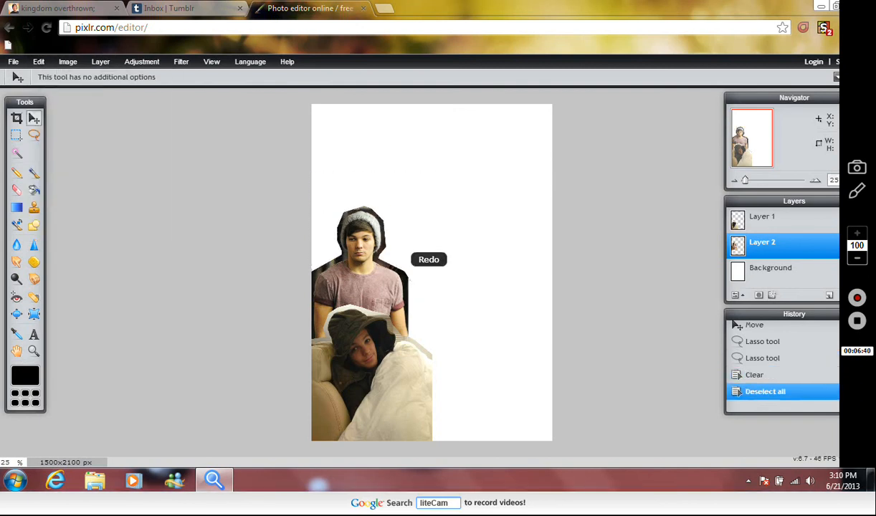
Step: Apply a Brightness & Contrast adjustment to Layer 2 with slightly lower contrast
left_click(141, 65)
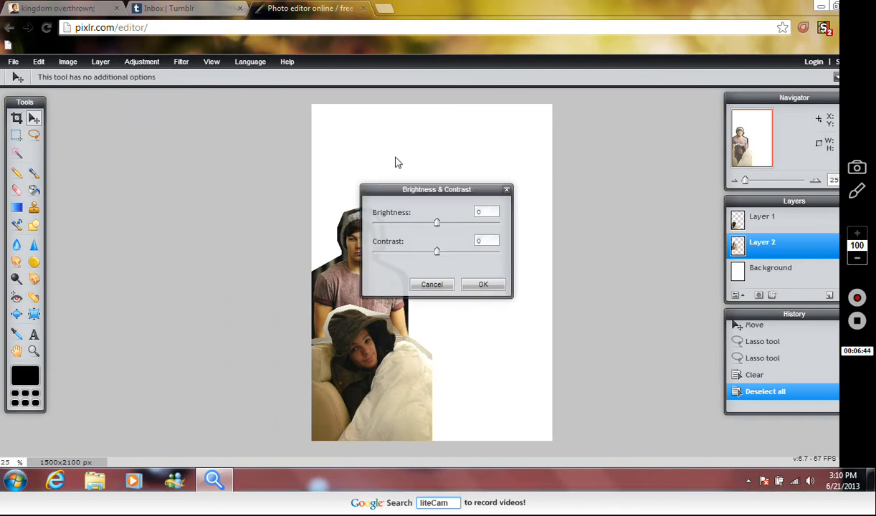
left_click_drag(418, 215, 470, 197)
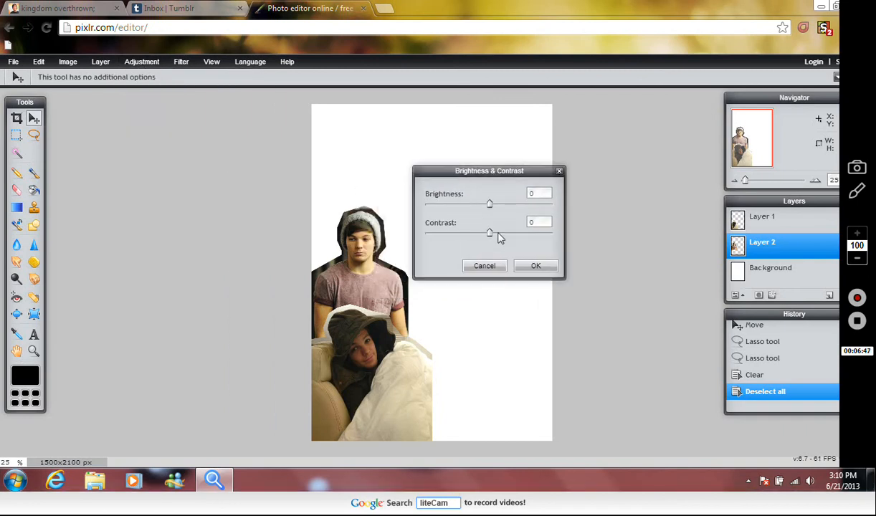
left_click_drag(492, 236, 487, 237)
left_click(524, 266)
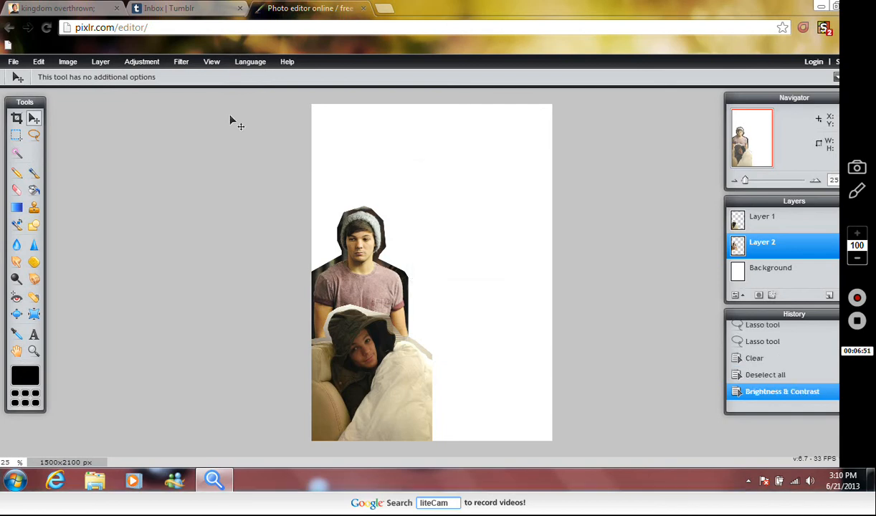
Step: Apply a Hue & Saturation adjustment to Layer 2 with the saturation raised to about 17
left_click(136, 62)
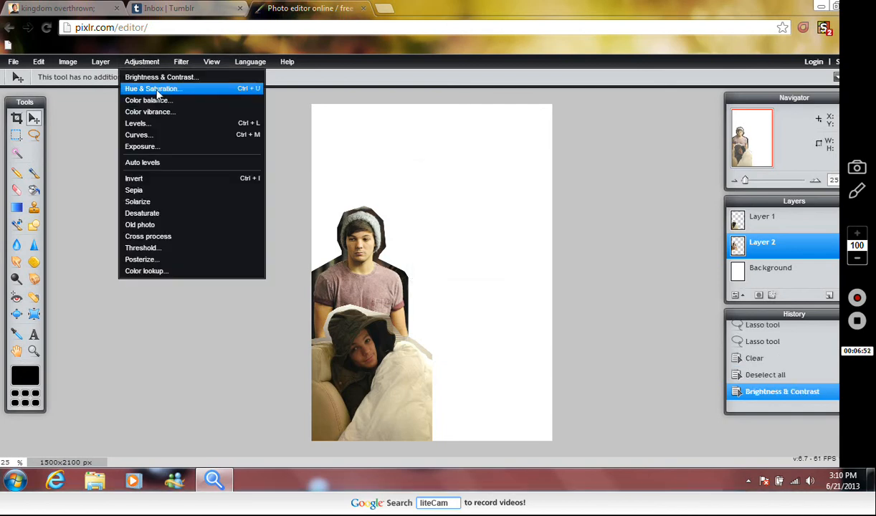
left_click(157, 90)
left_click_drag(491, 215, 502, 218)
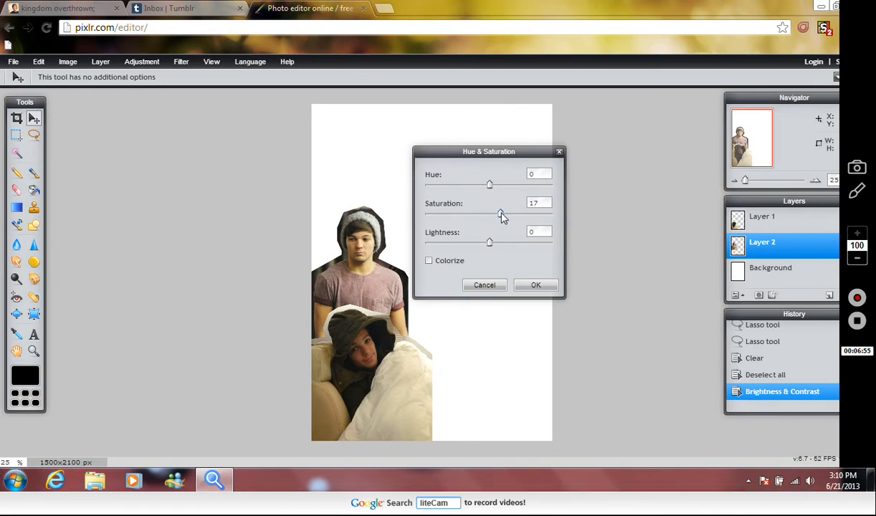
left_click(536, 286)
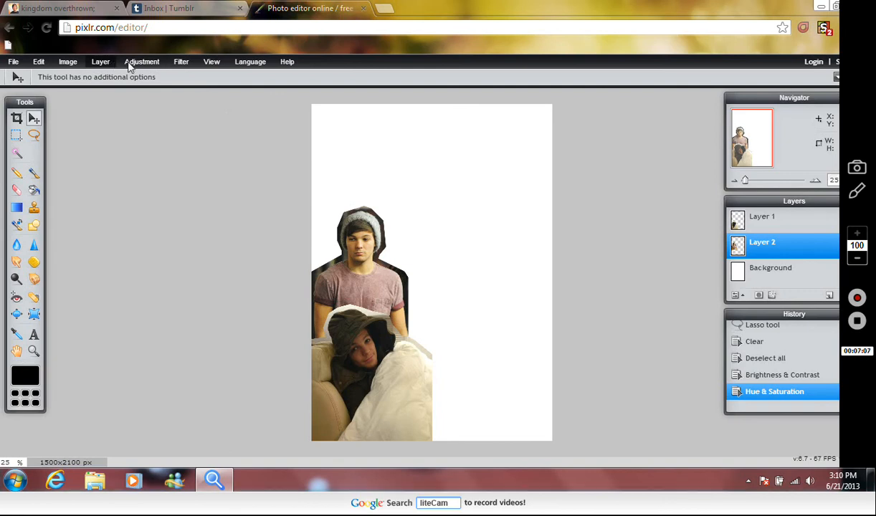
left_click(99, 63)
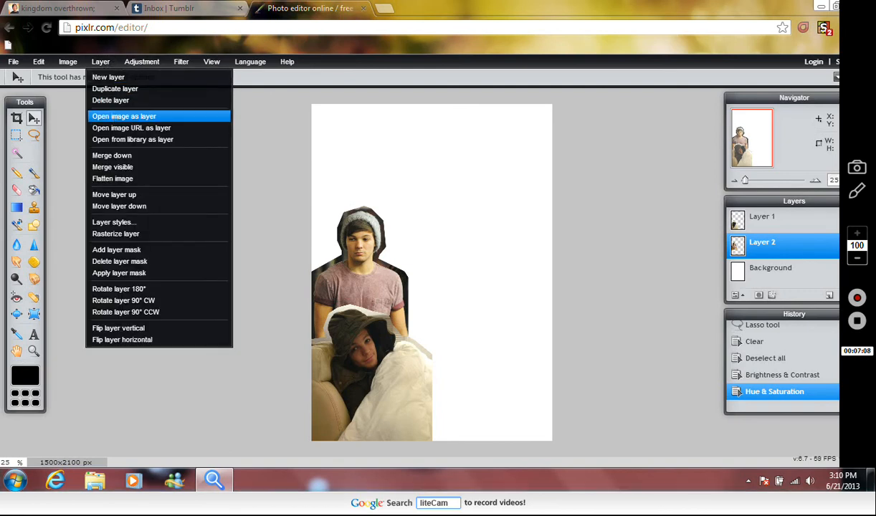
left_click(112, 116)
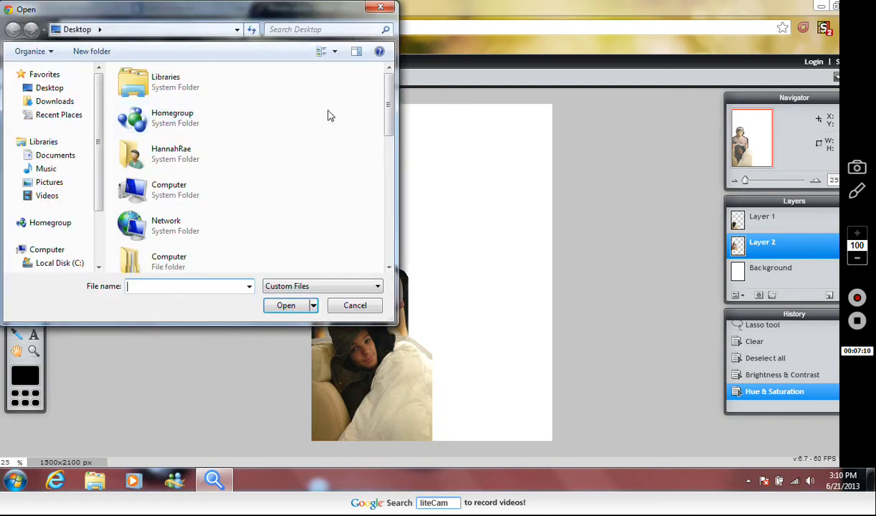
left_click_drag(388, 106, 386, 124)
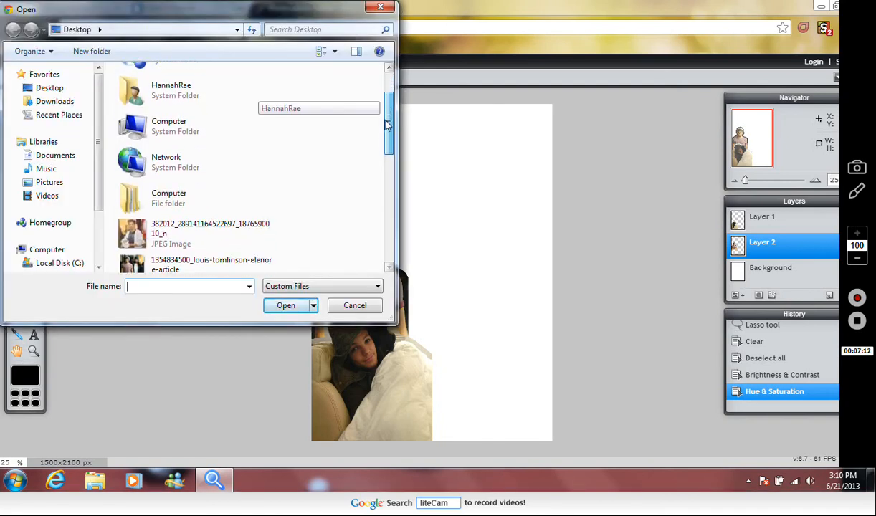
double_click(216, 204)
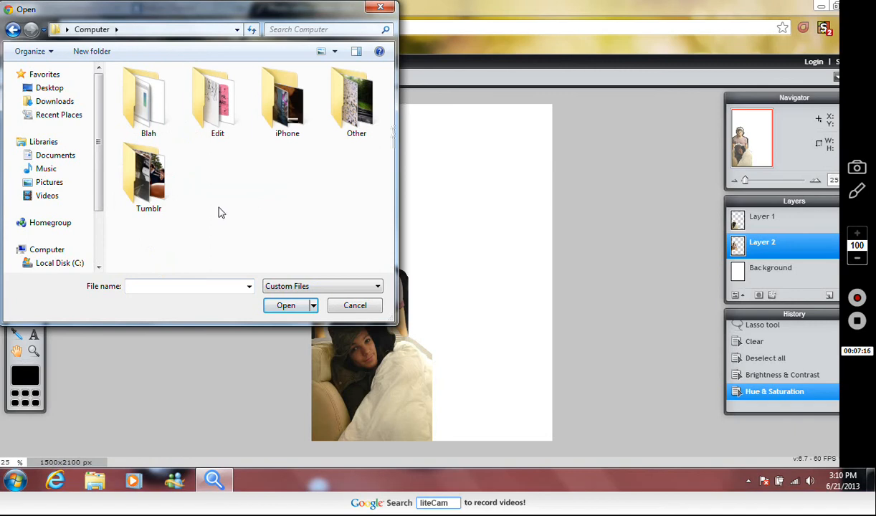
left_click(241, 102)
double_click(241, 103)
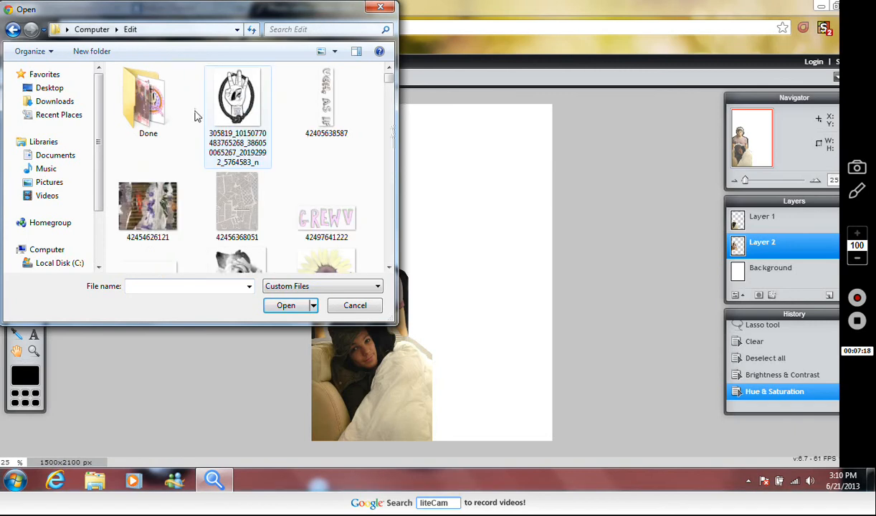
scroll(391, 81, "down", 5)
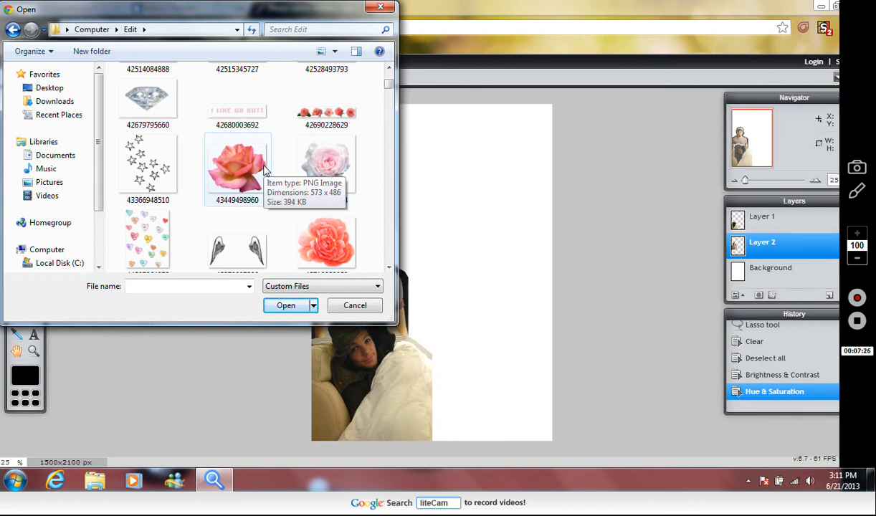
double_click(257, 173)
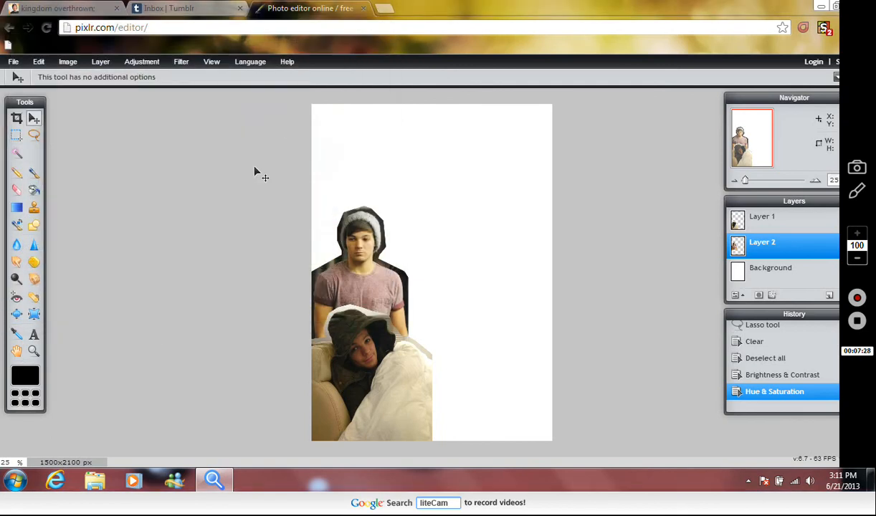
left_click_drag(450, 279, 446, 312)
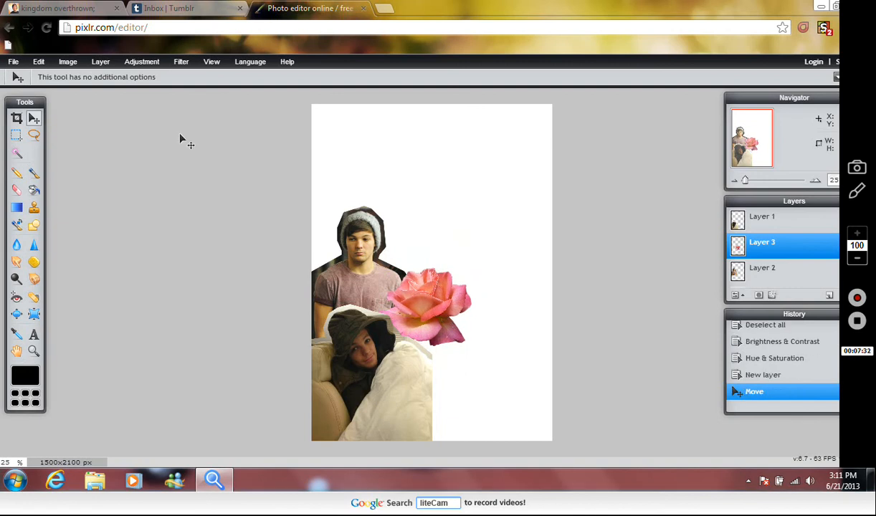
left_click(141, 62)
left_click(143, 89)
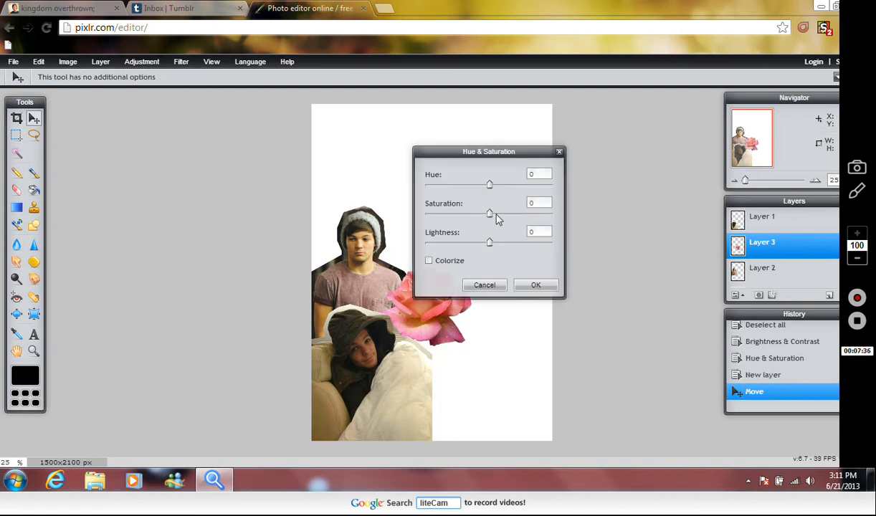
left_click_drag(491, 215, 508, 215)
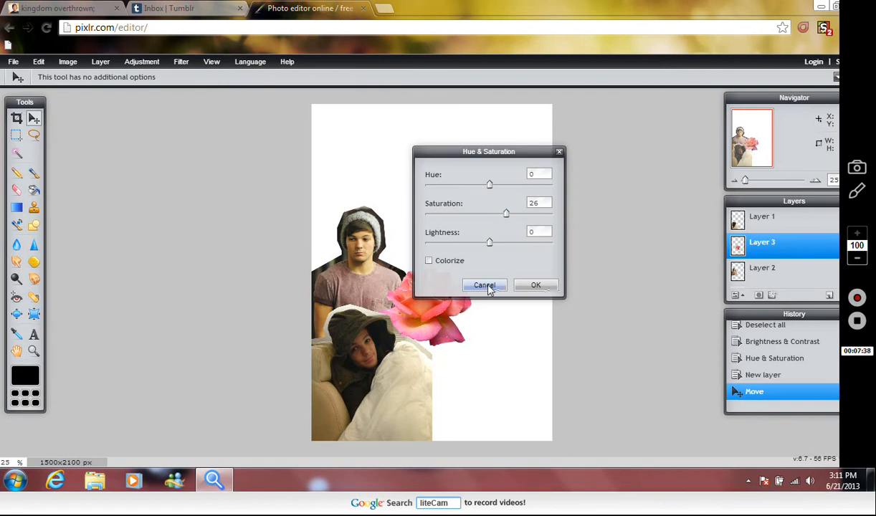
left_click(486, 286)
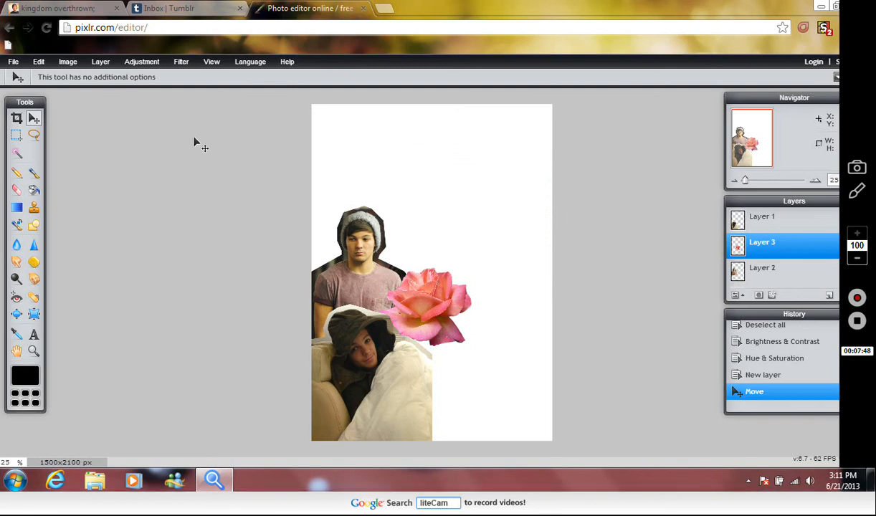
Step: Flatten the collage so all layers are merged into the background
left_click(100, 64)
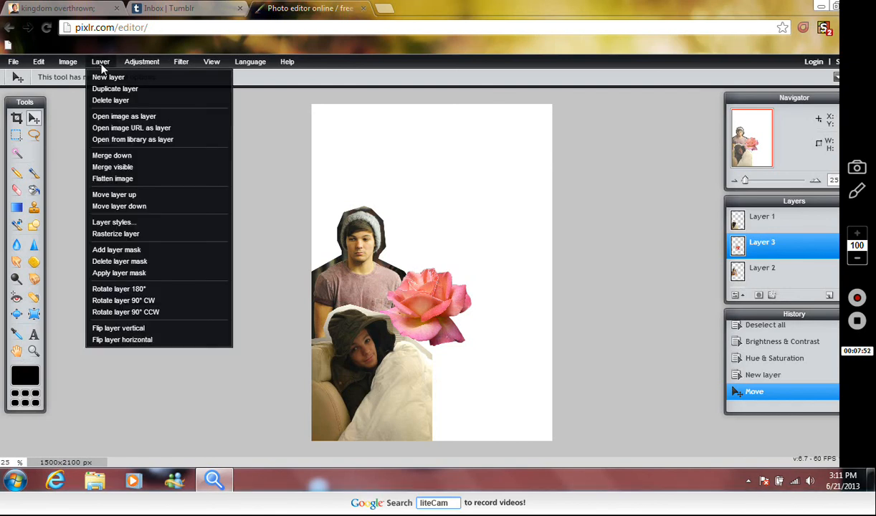
left_click(126, 178)
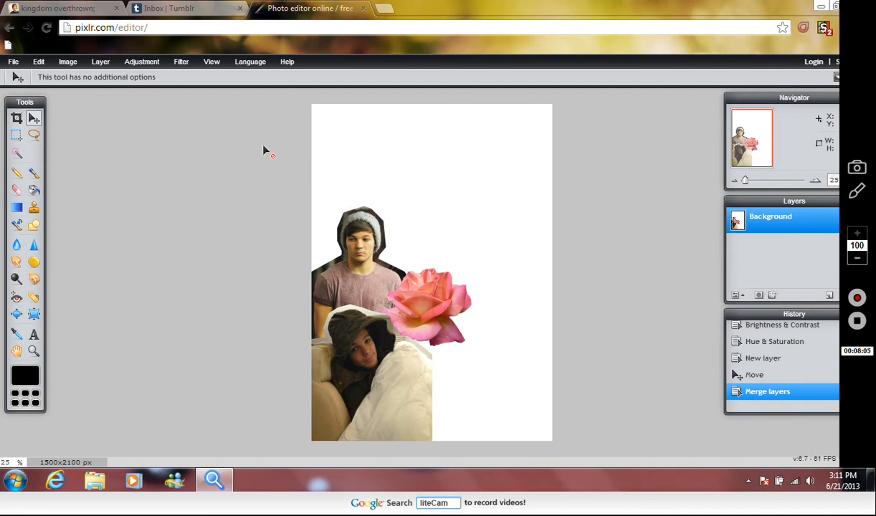
left_click(151, 63)
left_click(167, 89)
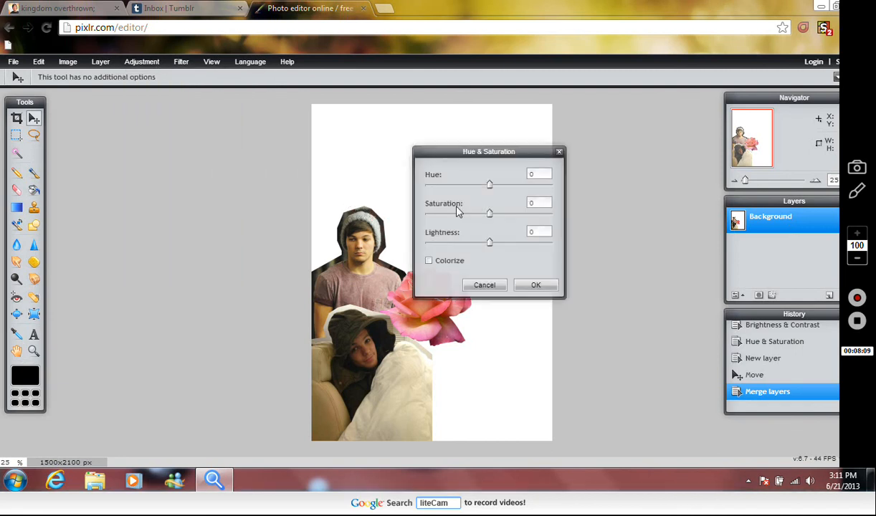
left_click_drag(491, 215, 509, 218)
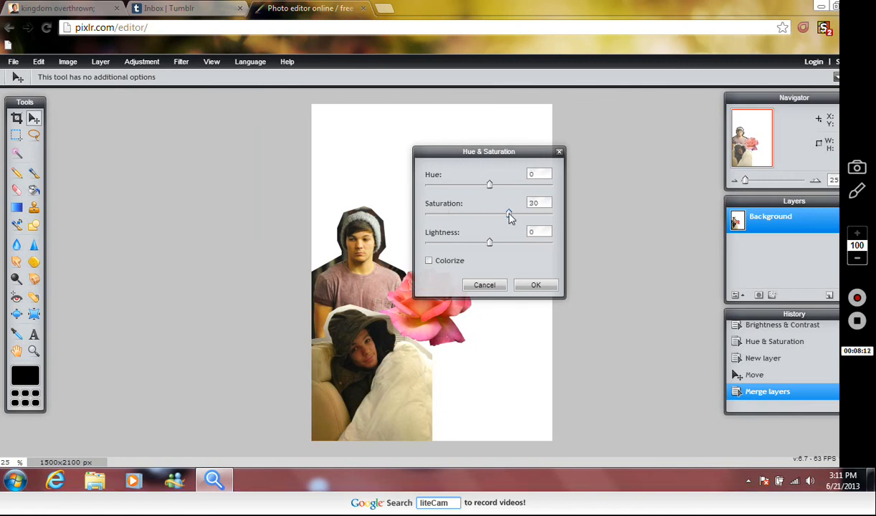
left_click(484, 285)
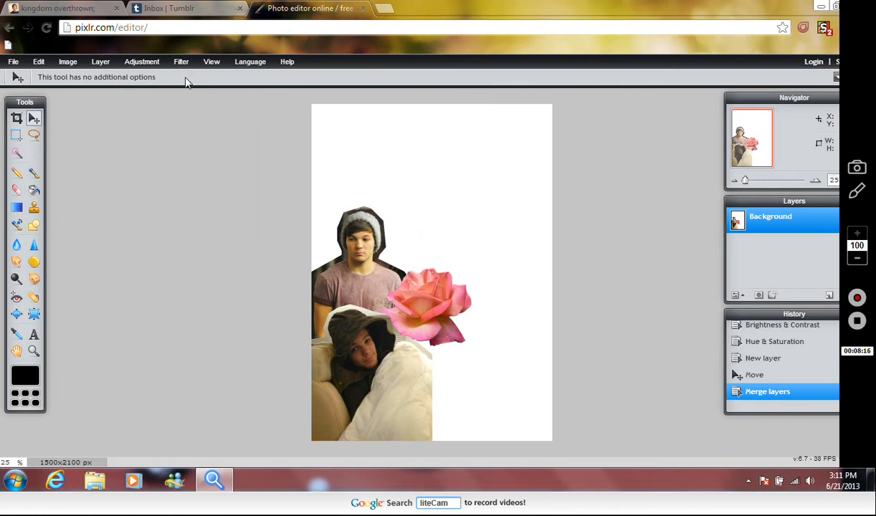
Step: Try to save the flattened collage to the computer as a JPEG named "sleepy louisss" at quality 100, then dismiss the save dialogs
left_click(14, 62)
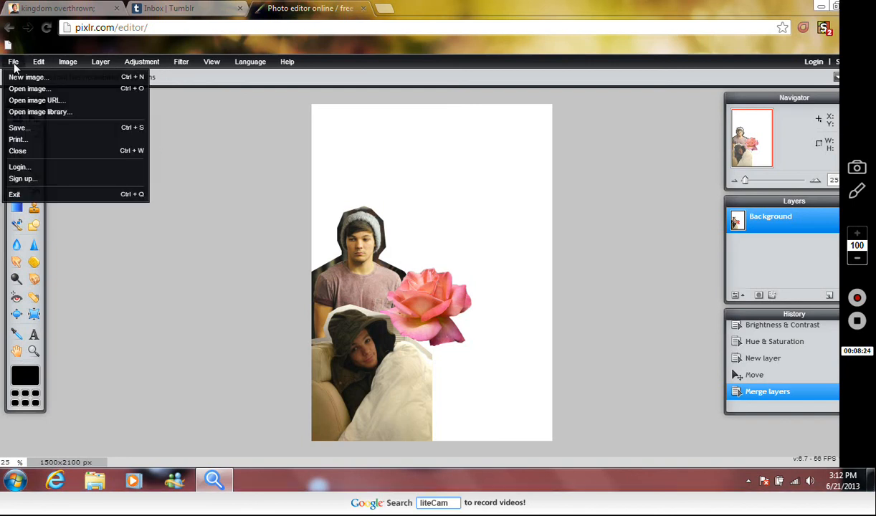
left_click(41, 129)
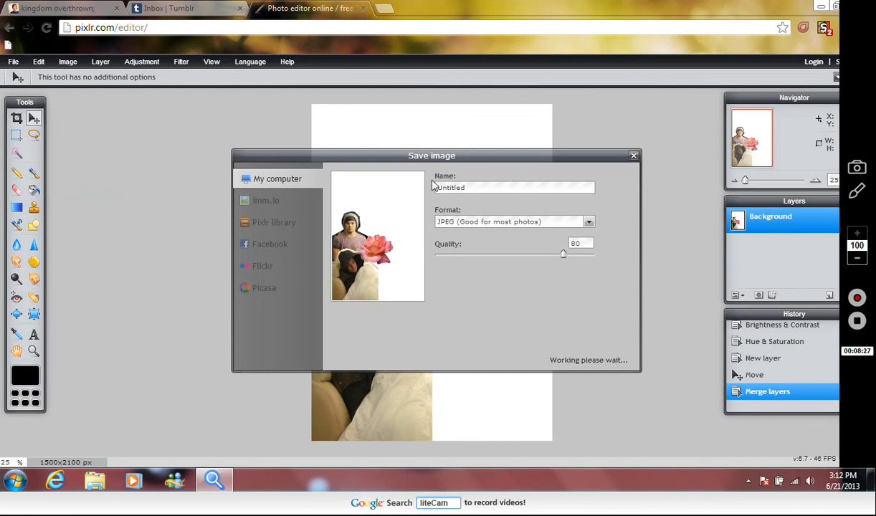
double_click(492, 191)
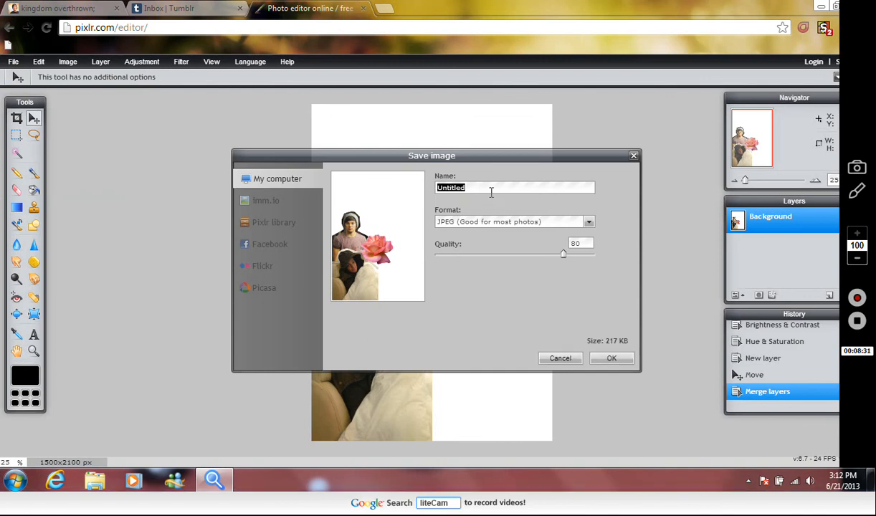
type("sl")
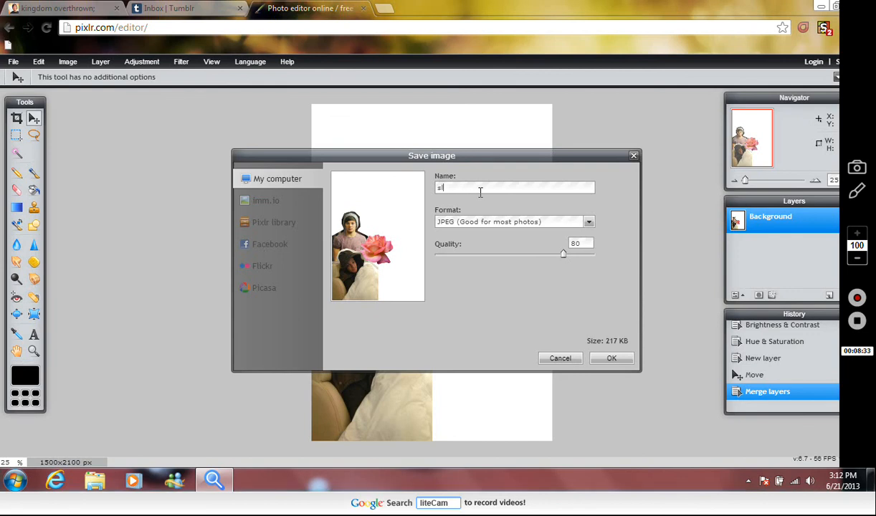
type("eepy louisss")
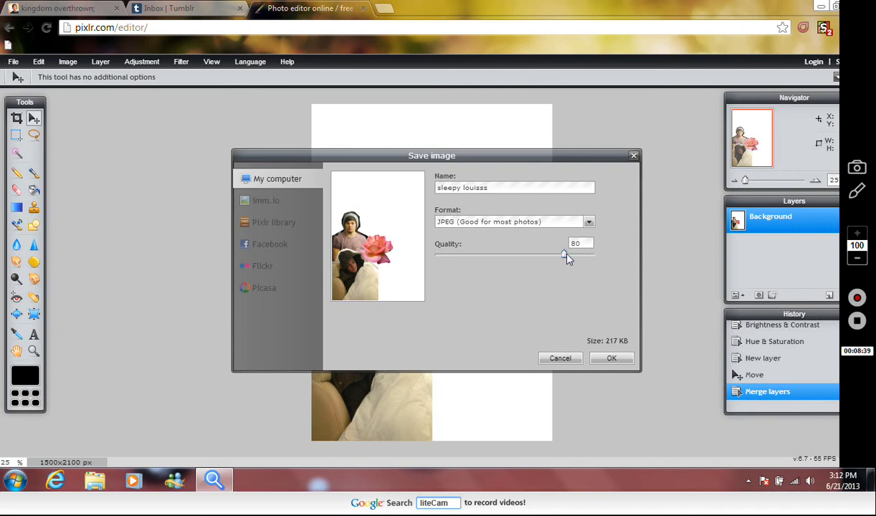
left_click_drag(565, 256, 608, 276)
left_click(612, 360)
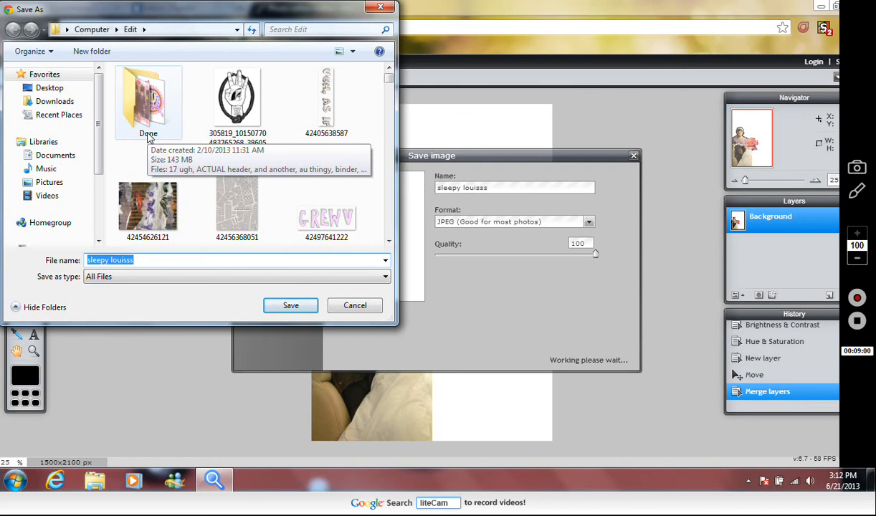
left_click(379, 8)
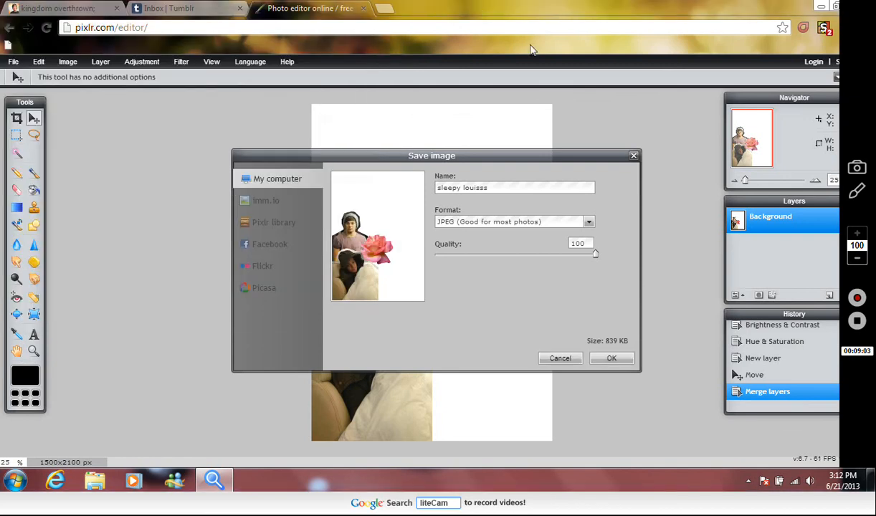
left_click(634, 155)
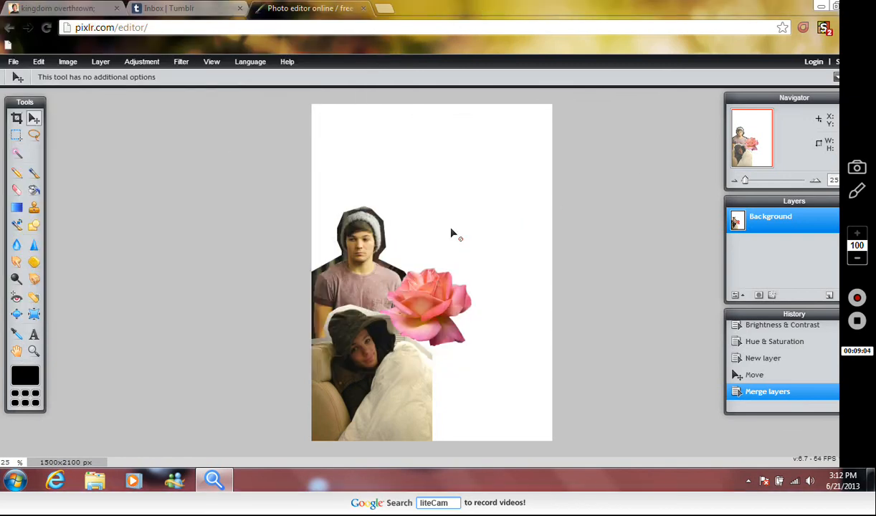